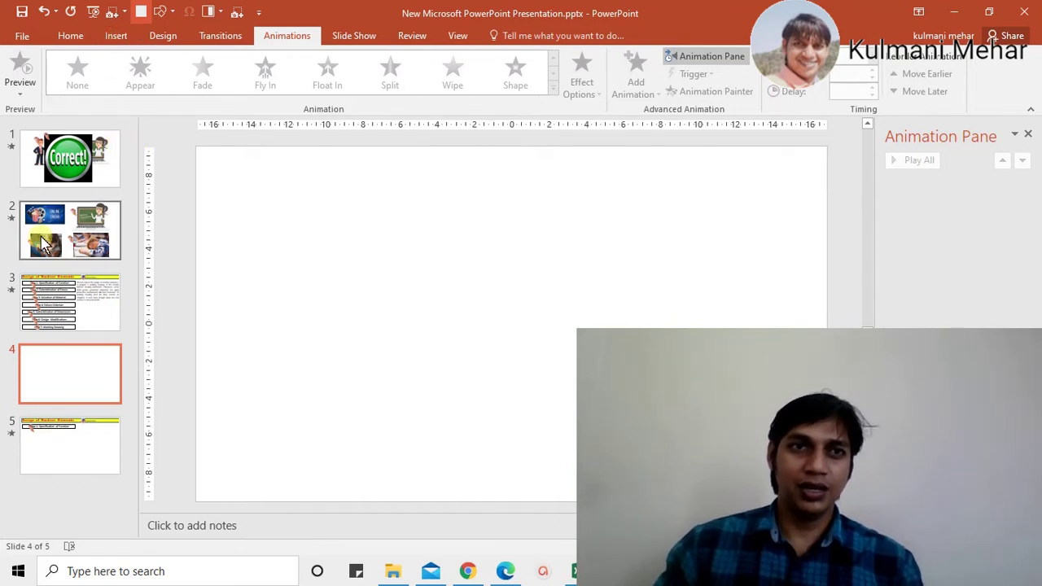
Insert movie.jpg from the dodly video folder and place it at the slide's upper left.
click(109, 36)
click(101, 88)
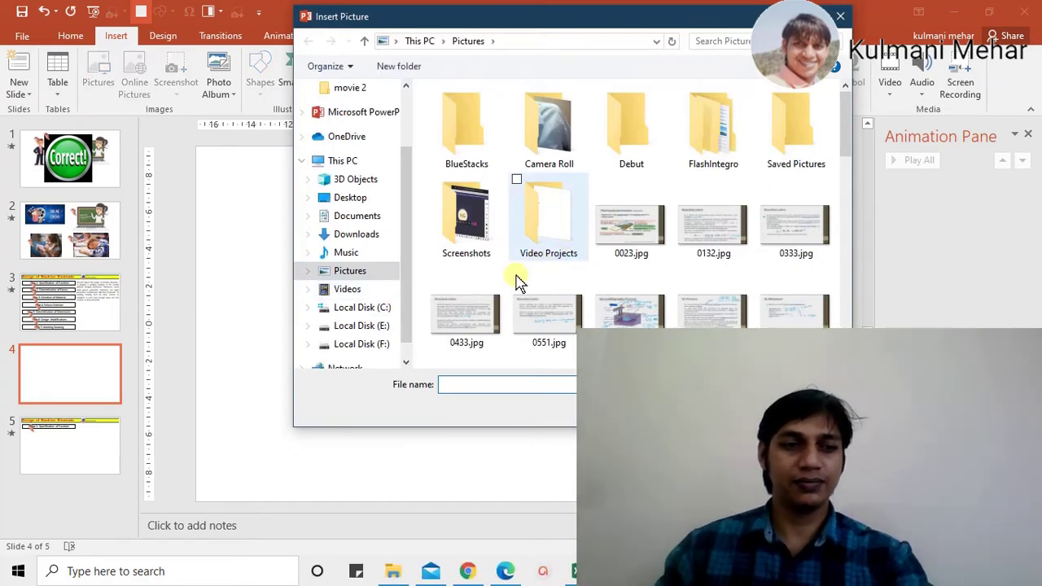
scroll(409, 183, up, 2)
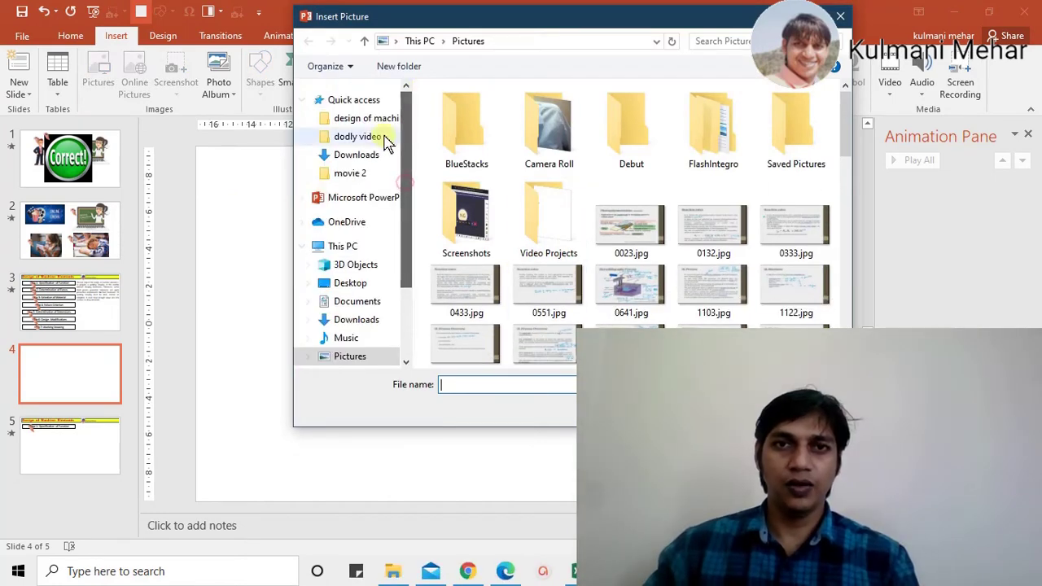
click(365, 136)
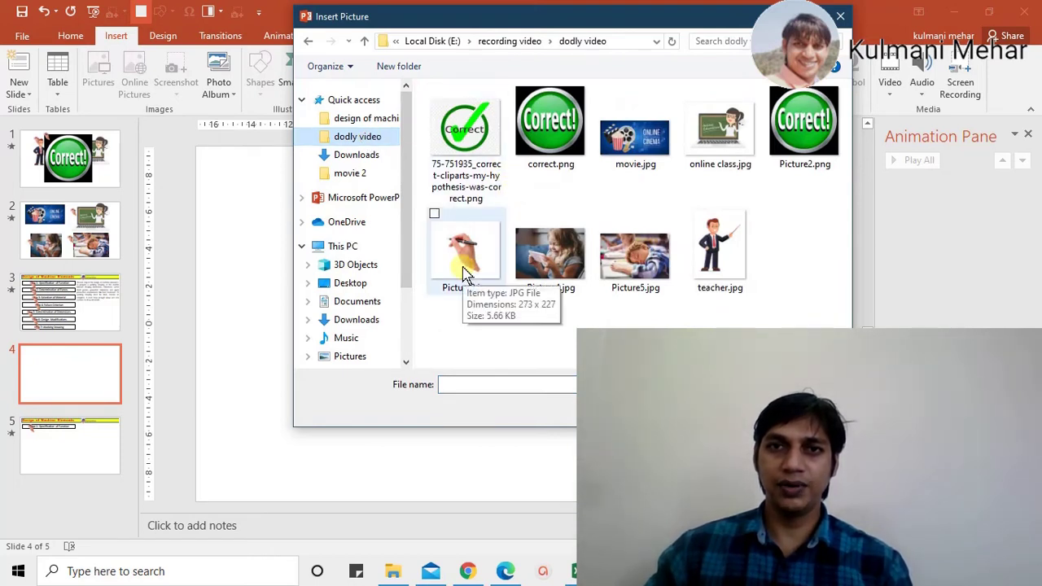
click(645, 166)
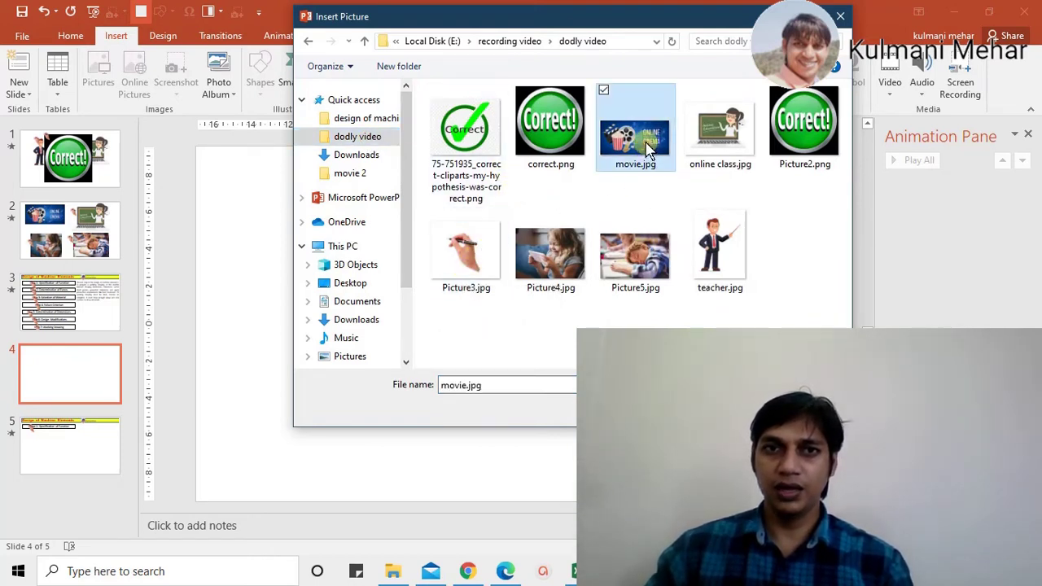
key(Return)
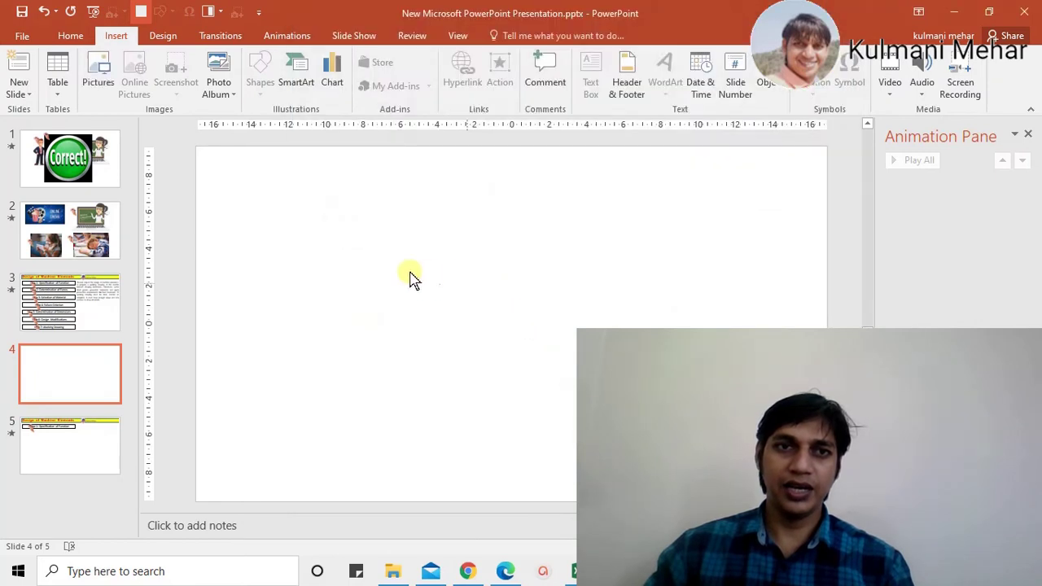
drag(422, 289, 254, 194)
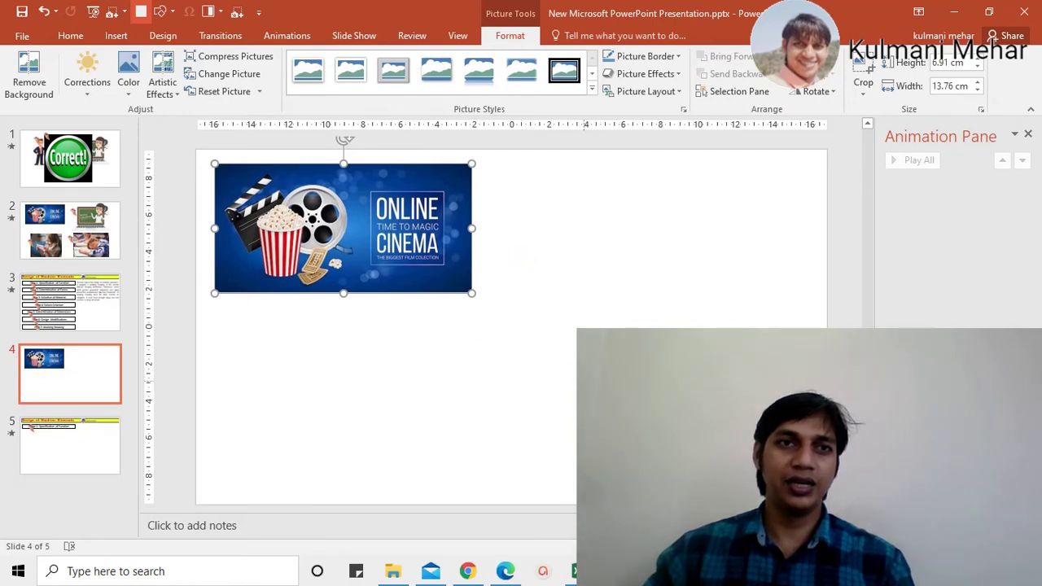
click(273, 137)
Insert Picture3.jpg, a hand holding a pen, and drag it over the banner's right side.
click(116, 37)
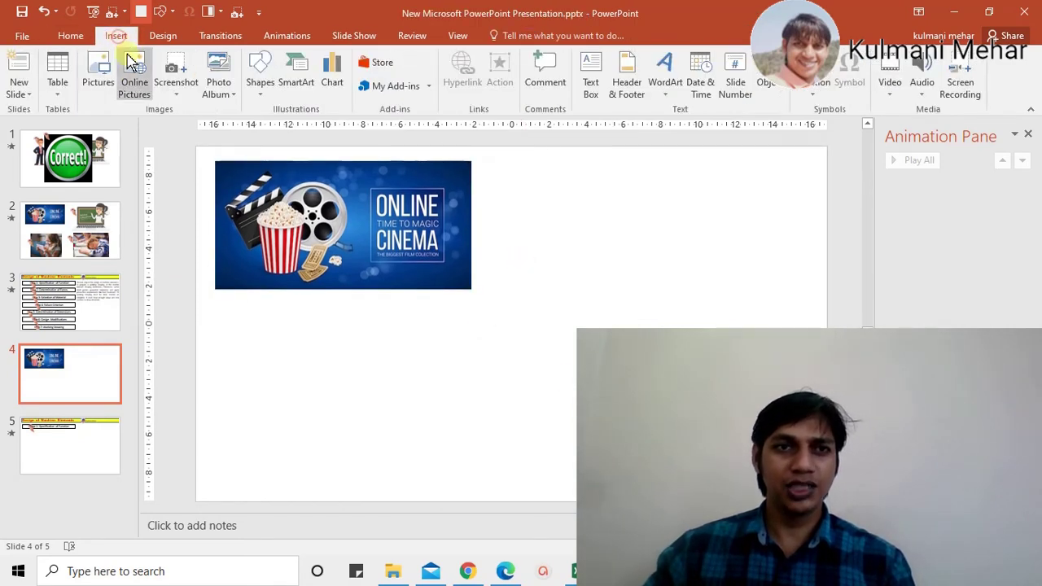
click(96, 96)
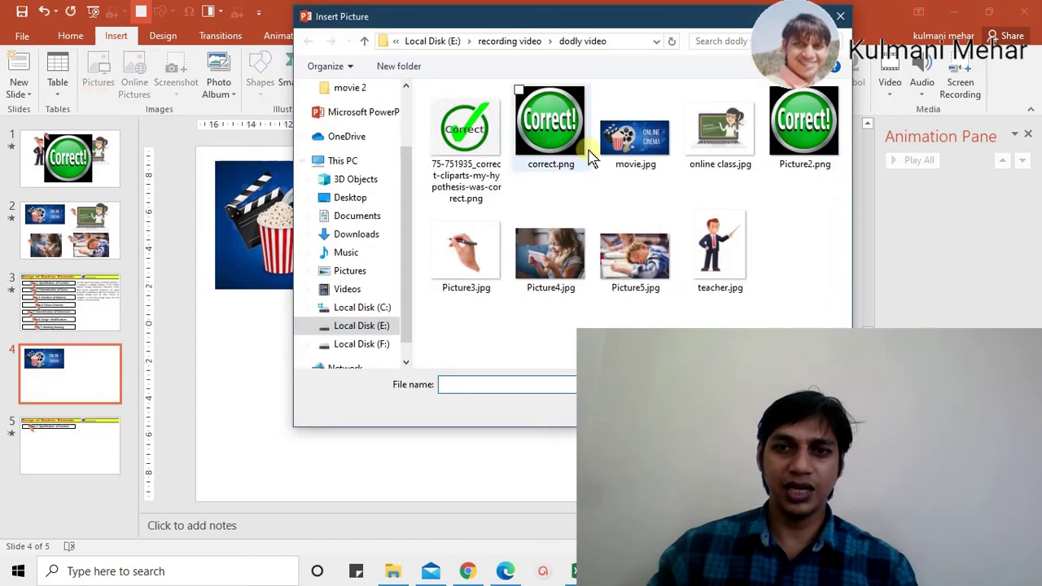
click(468, 259)
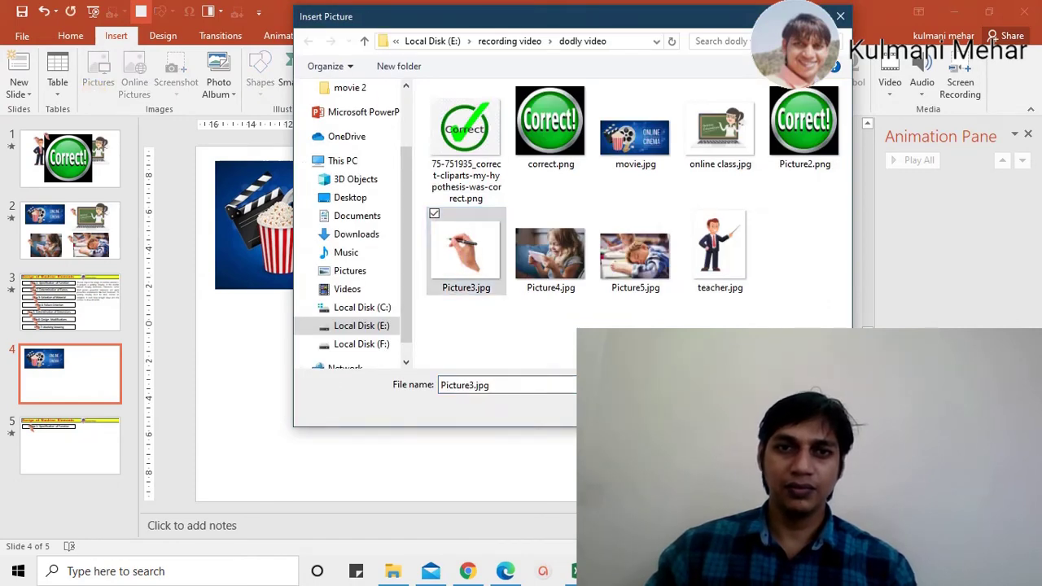
double_click(492, 259)
drag(537, 315, 373, 230)
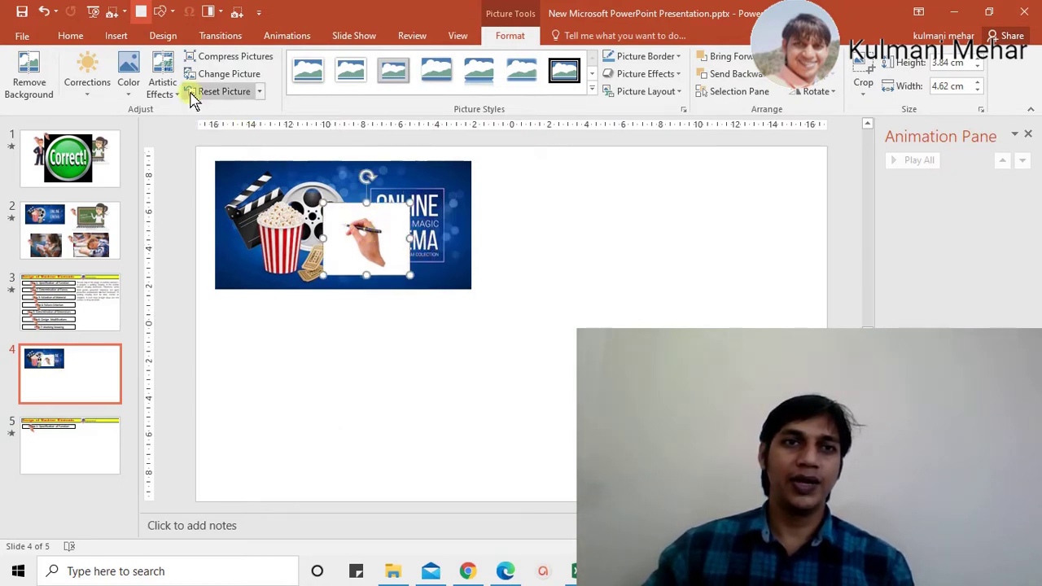
Make the hand picture's white background transparent and move it to the banner's top-left corner.
click(86, 98)
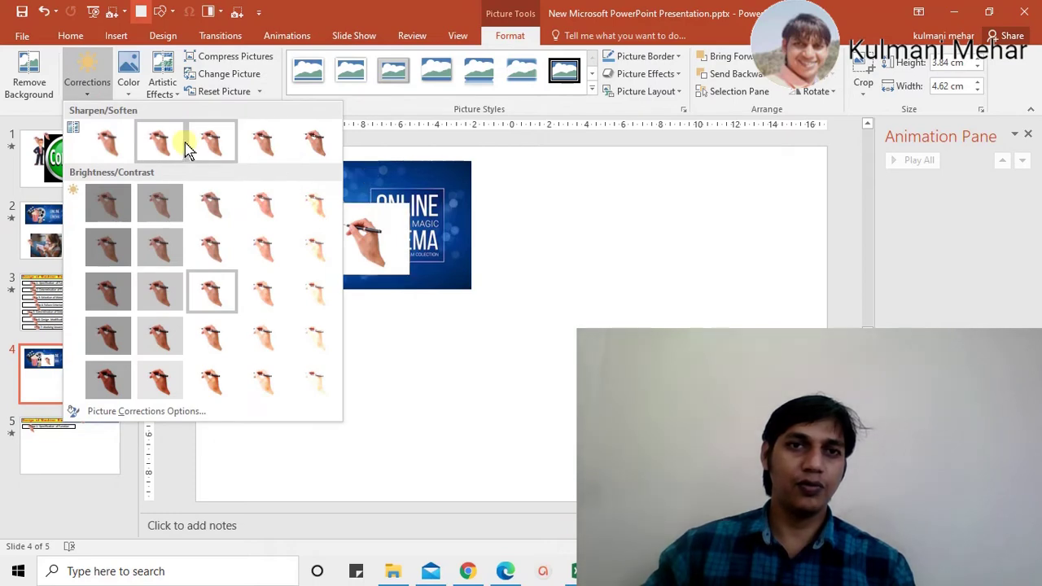
click(130, 93)
click(130, 93)
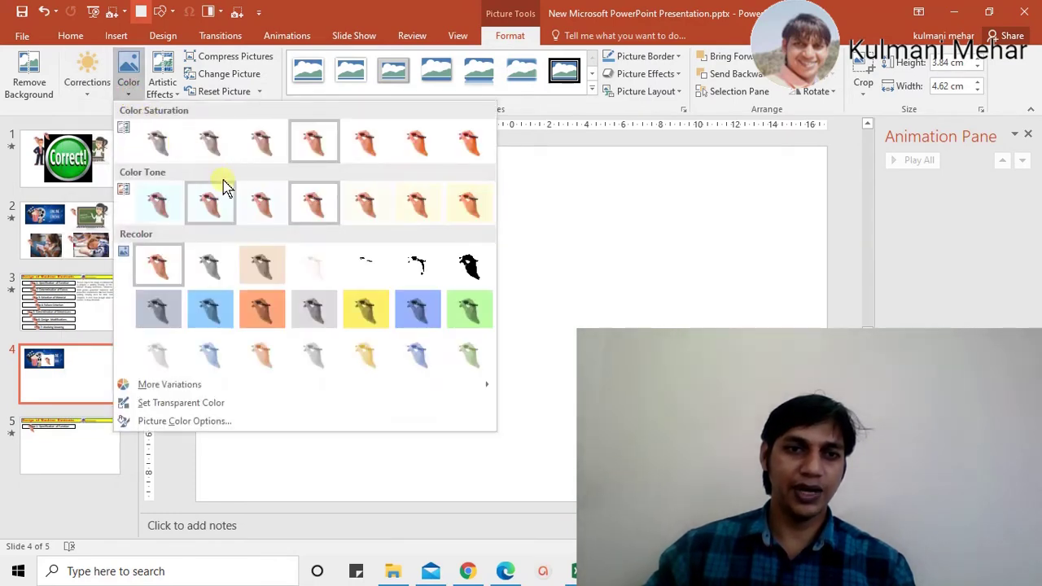
click(191, 405)
click(352, 261)
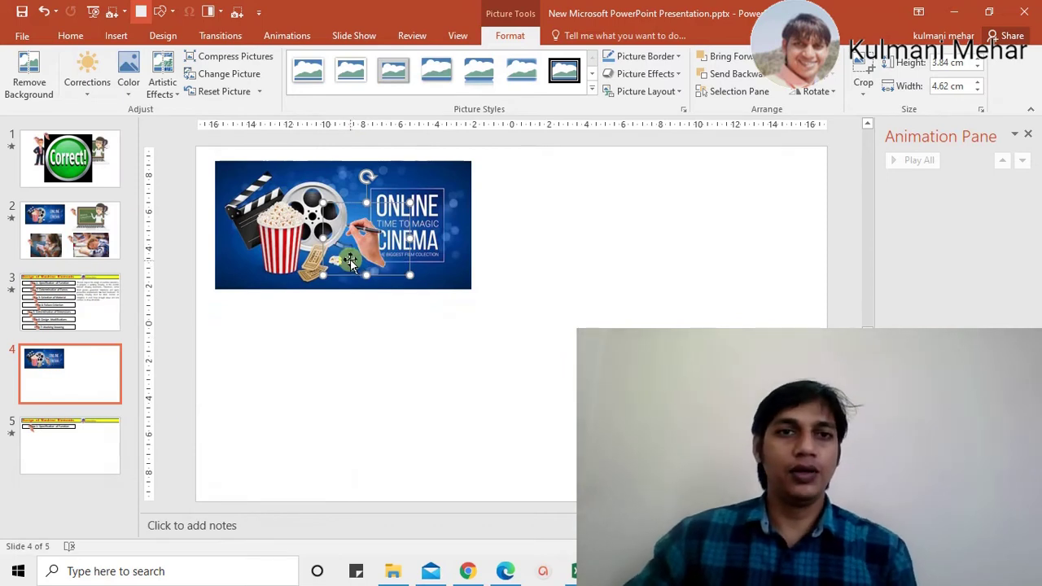
drag(369, 237, 236, 159)
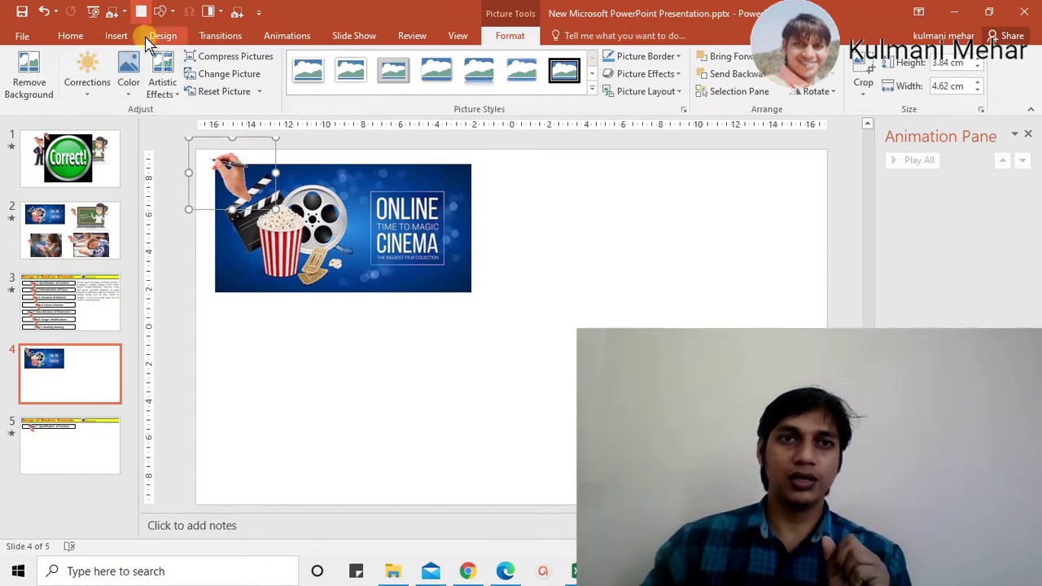
Give the hand picture an Appear entrance animation.
click(120, 38)
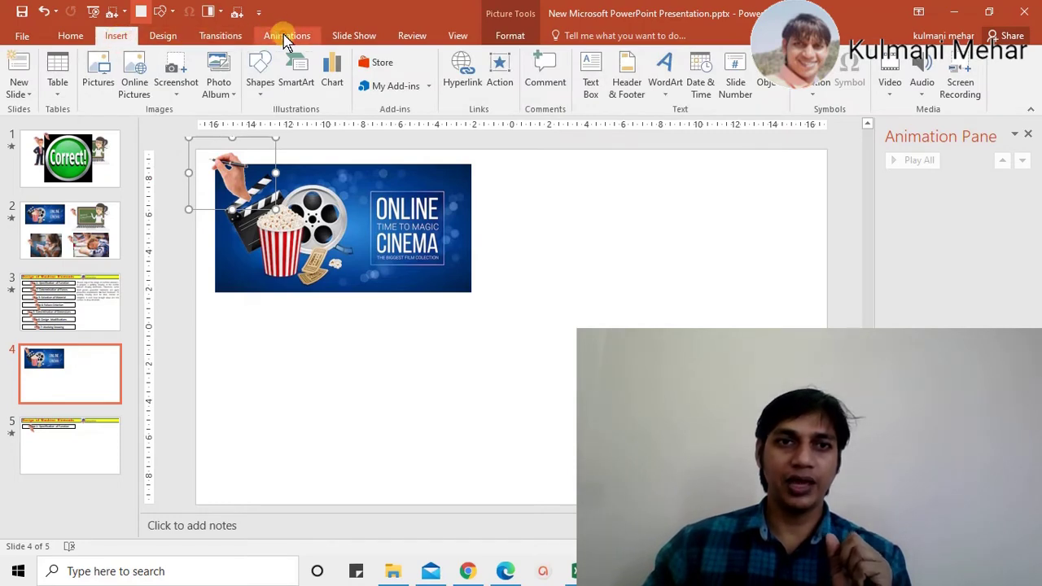
click(285, 38)
click(140, 72)
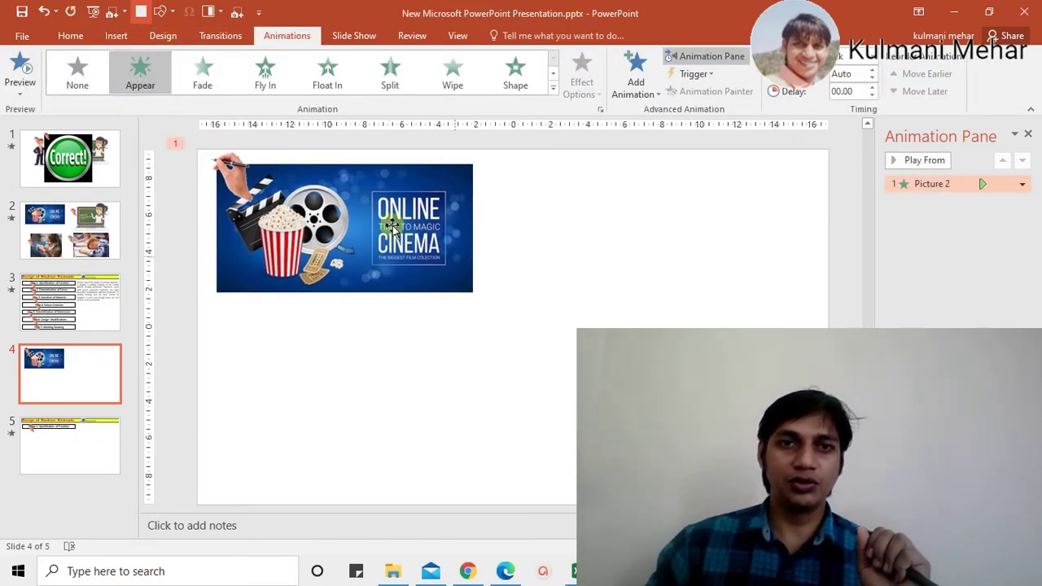
Apply a Wipe entrance to the cinema banner with the From Left direction.
click(350, 200)
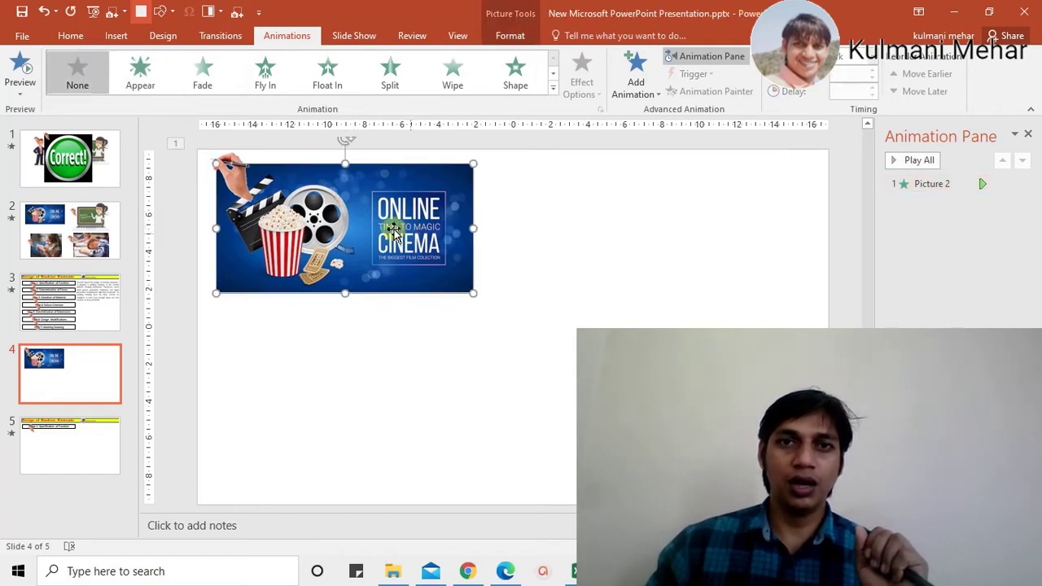
click(456, 90)
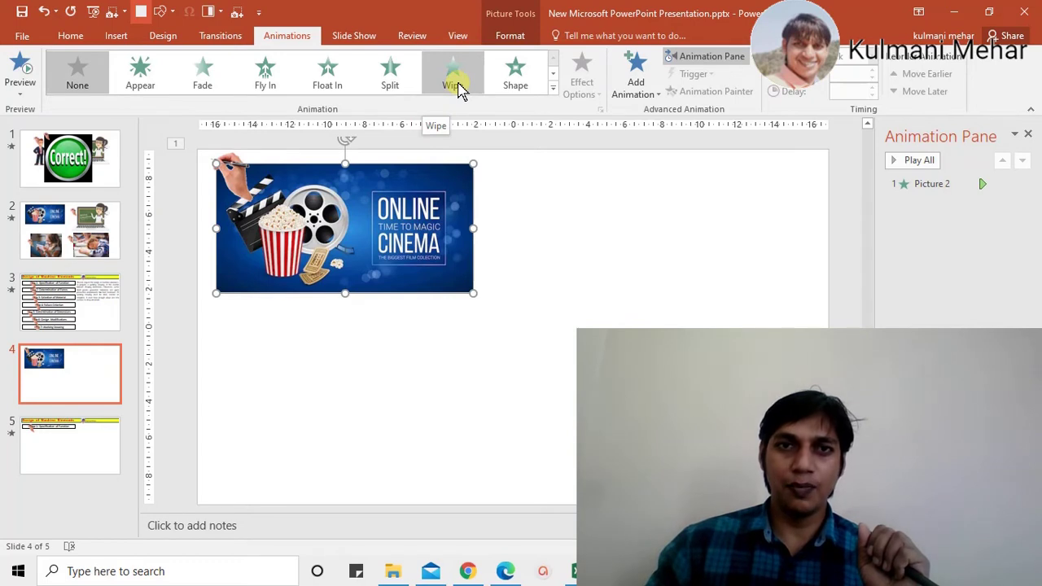
click(456, 88)
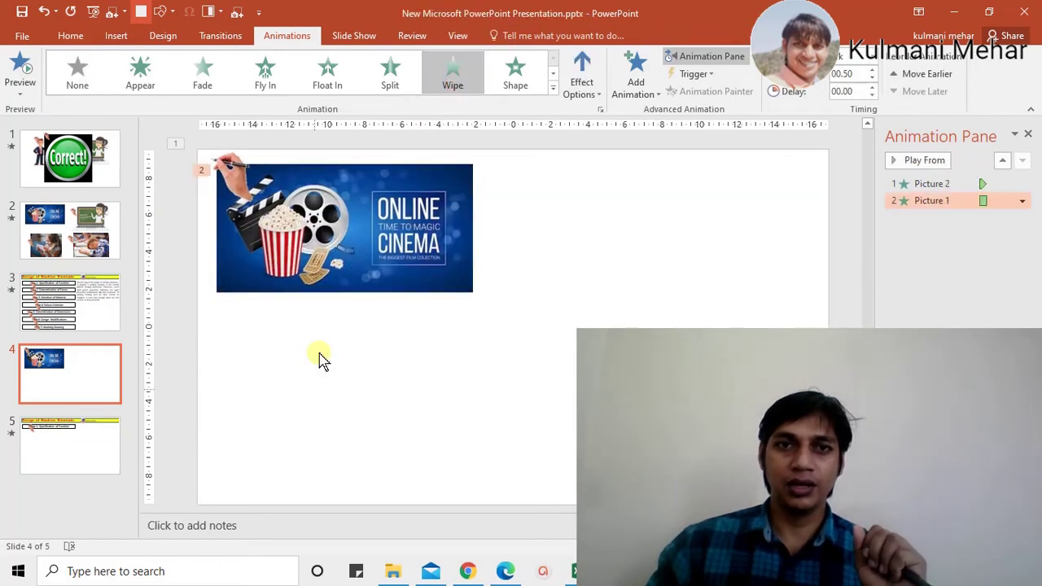
click(446, 81)
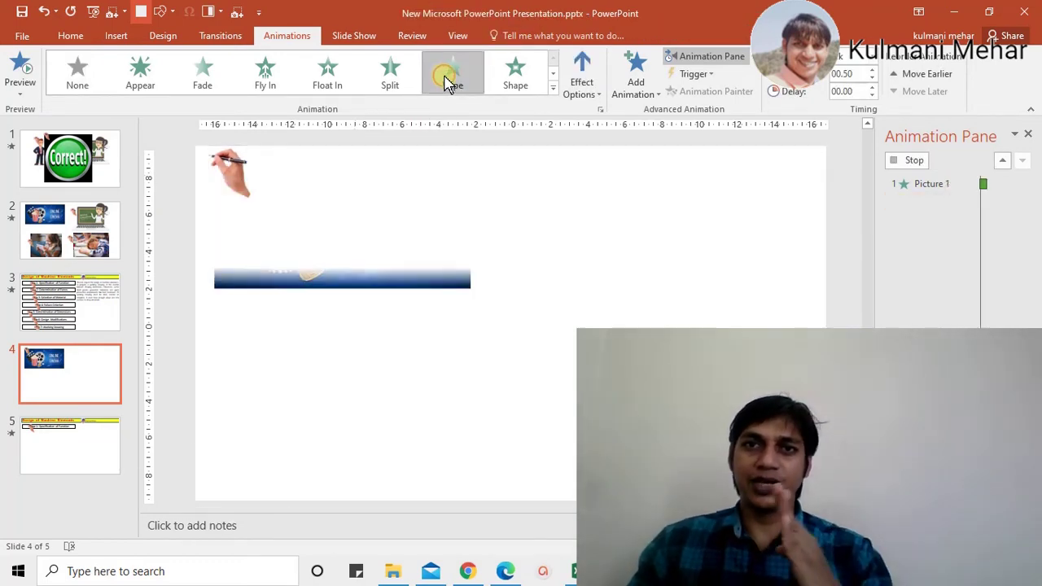
click(581, 80)
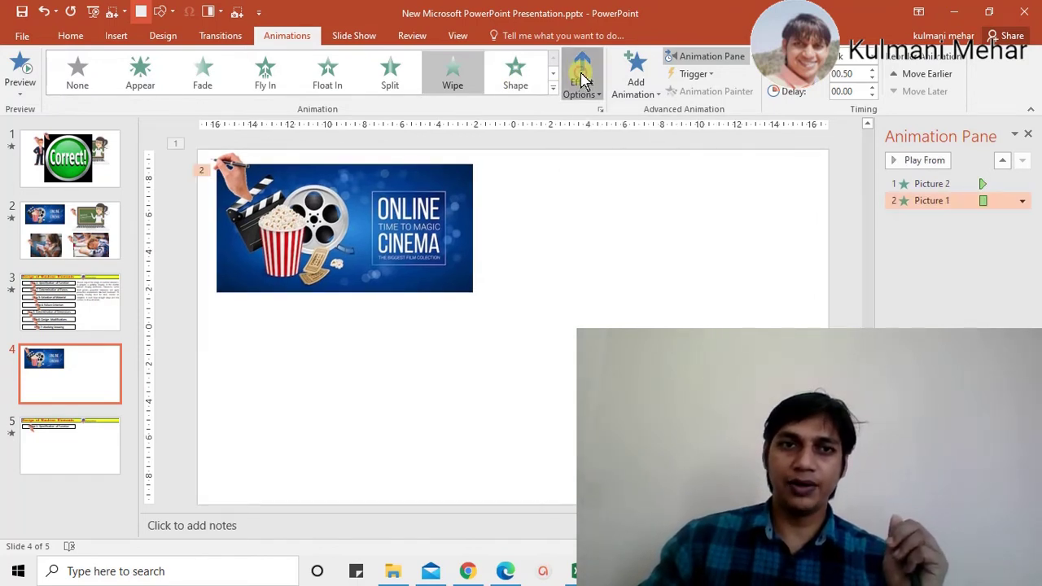
click(598, 179)
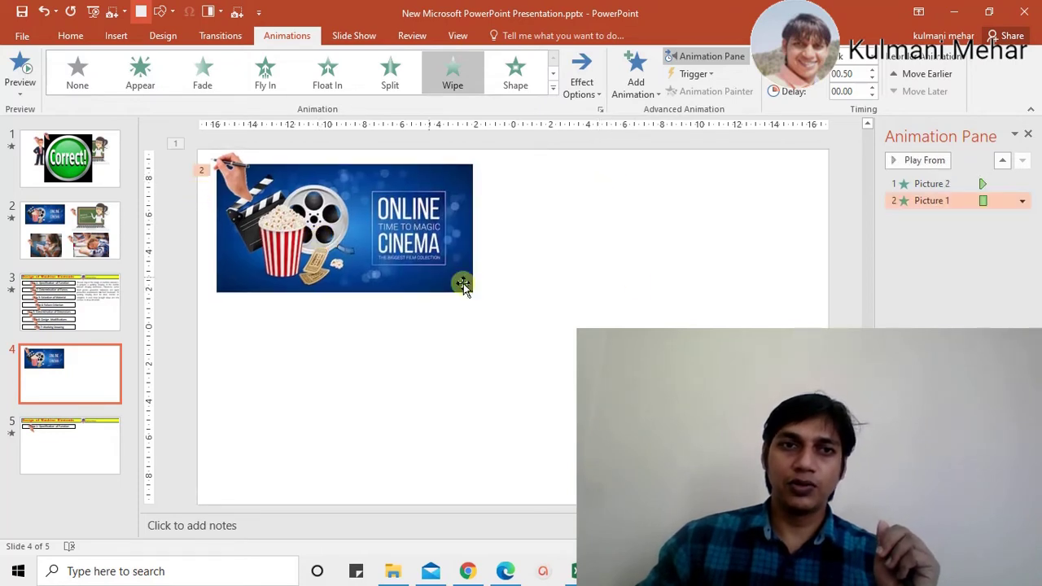
click(633, 247)
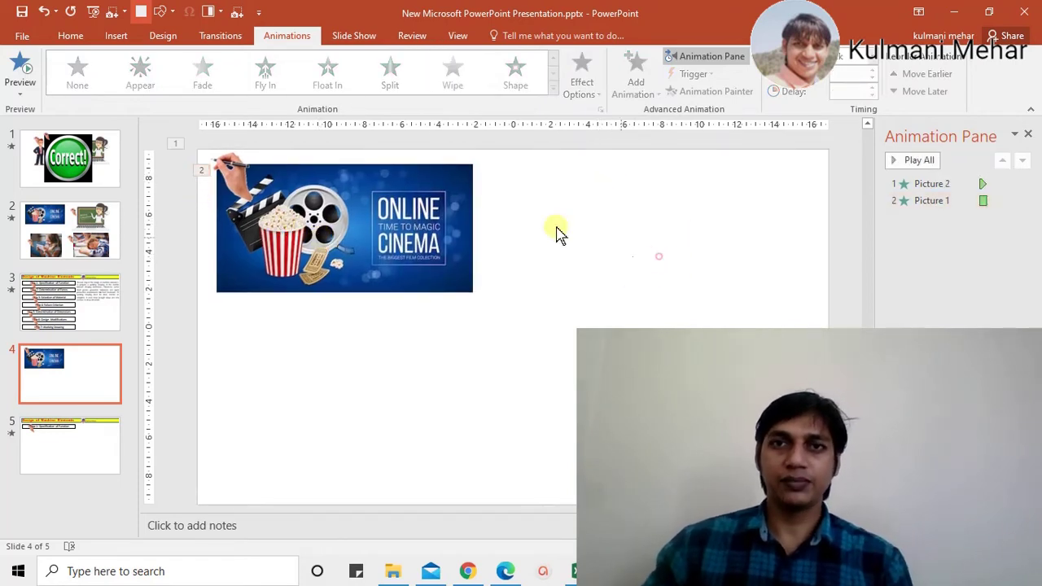
click(231, 168)
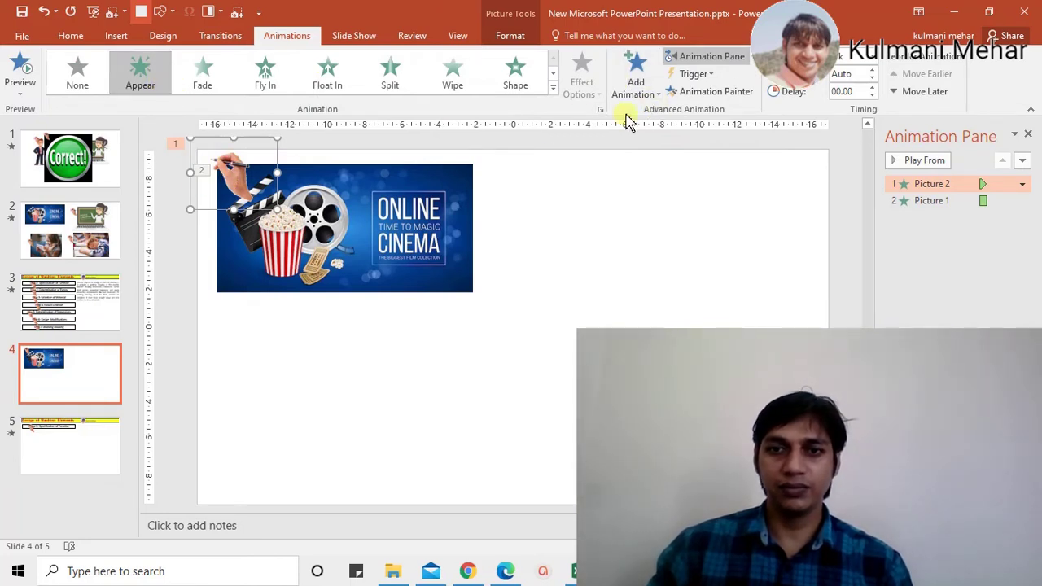
Add a Zigzag motion path to the hand picture from More Motion Paths.
click(641, 94)
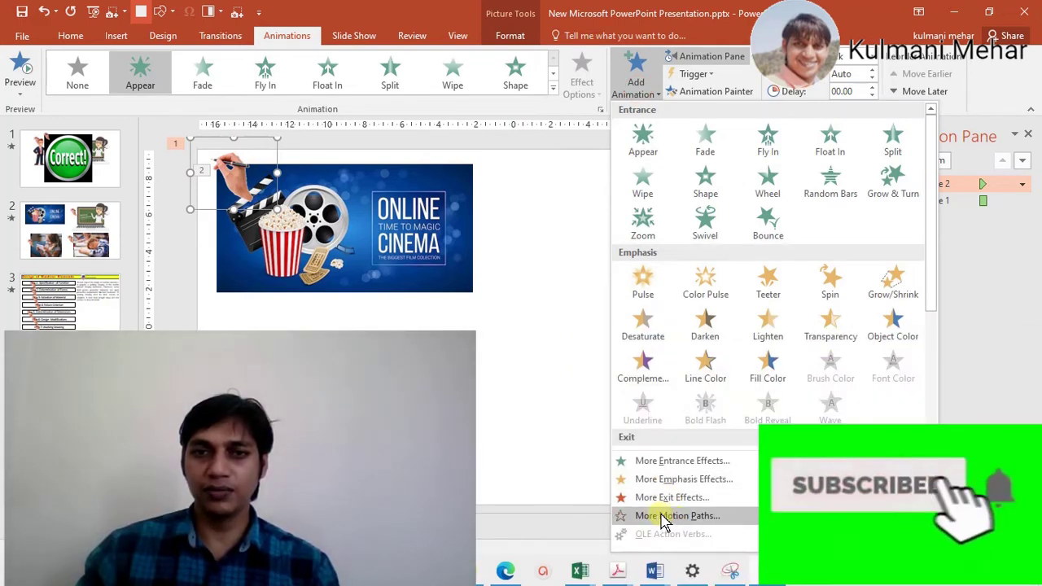
click(668, 516)
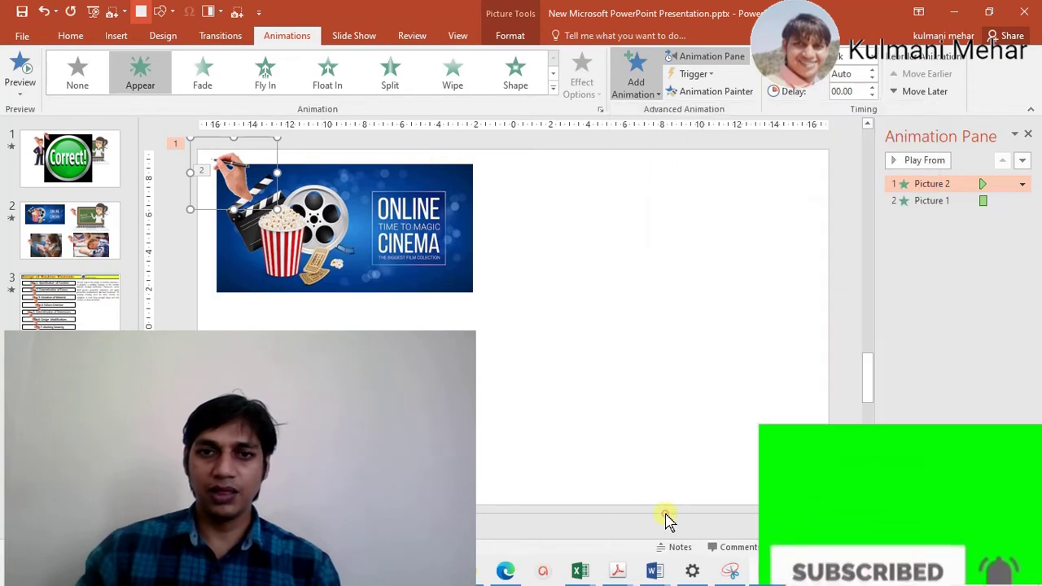
drag(630, 236, 633, 375)
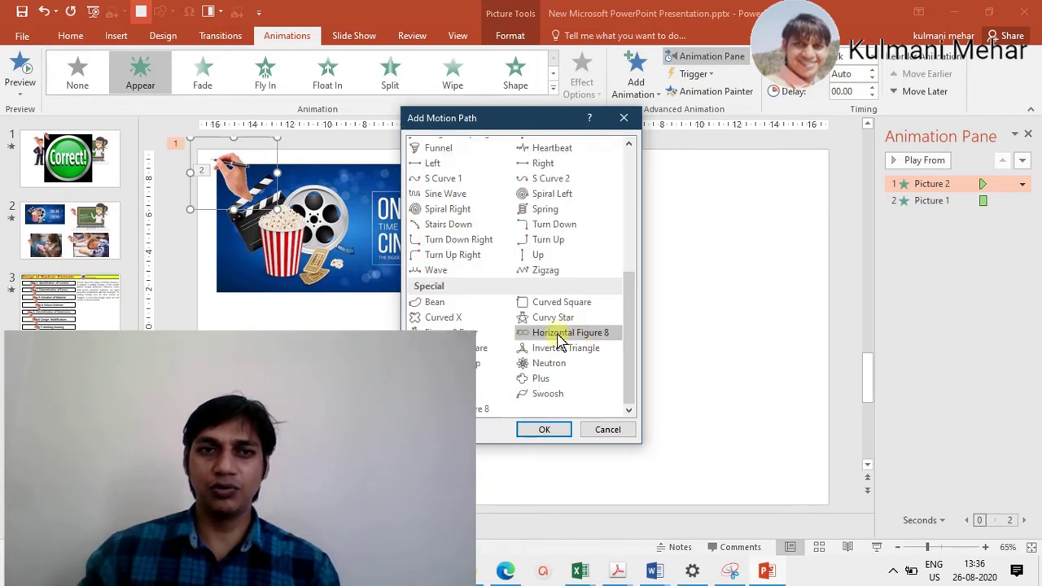
click(550, 276)
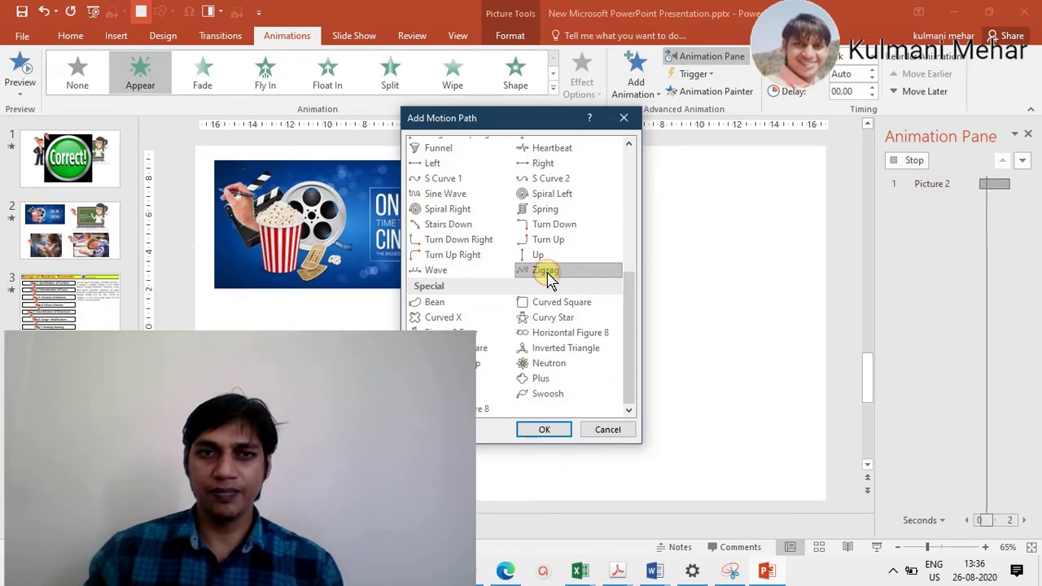
click(544, 429)
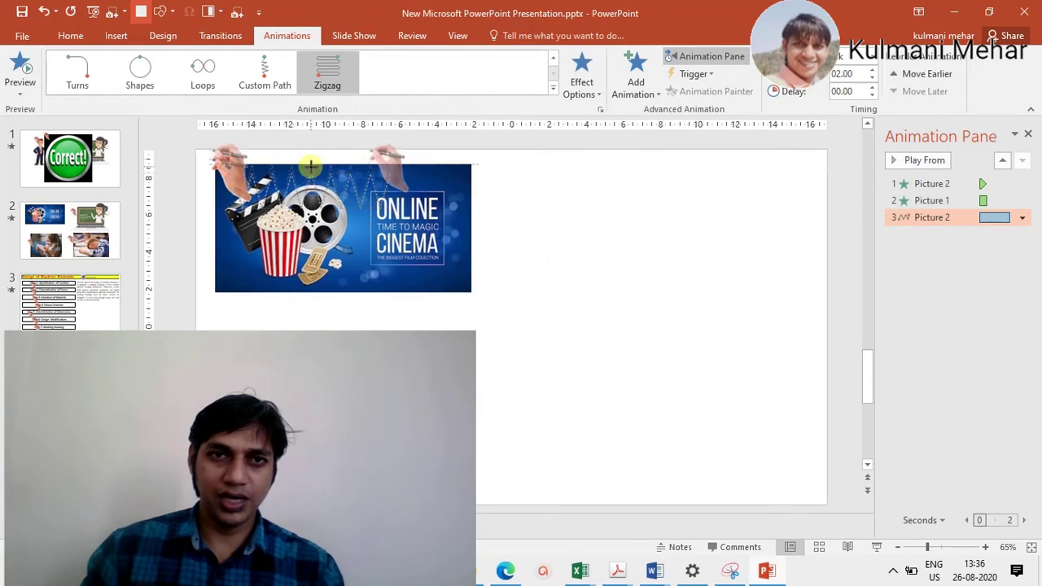
Stretch the zigzag path below the cinema picture and across its full width.
drag(316, 213, 307, 312)
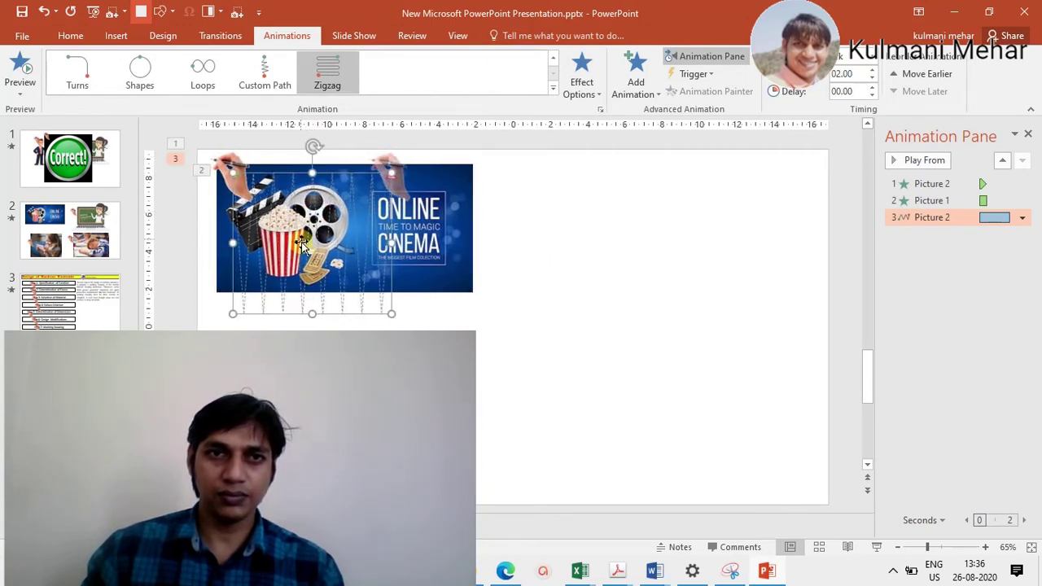
drag(313, 173, 313, 169)
drag(392, 242, 500, 245)
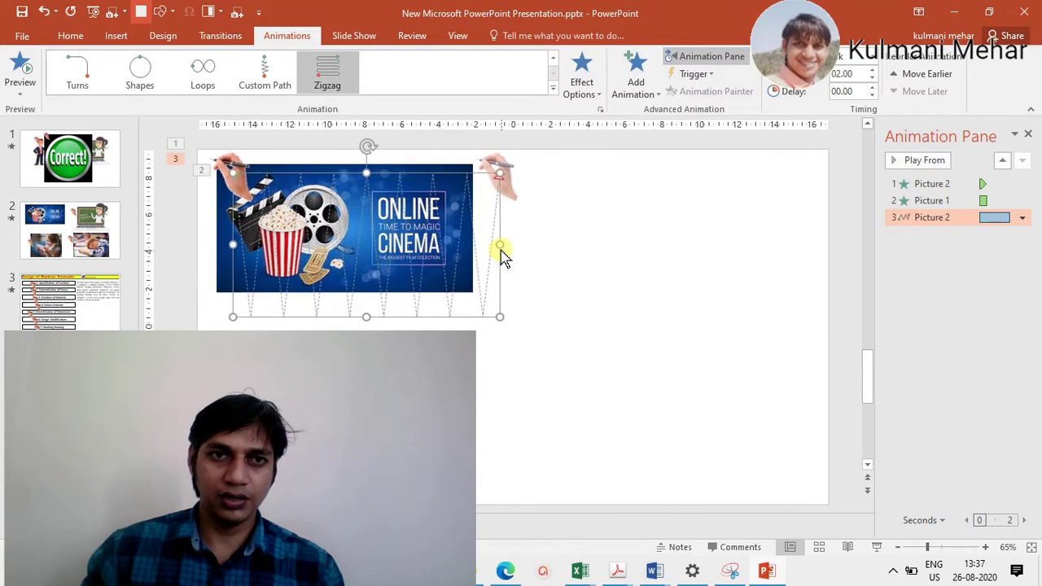
drag(232, 242, 225, 242)
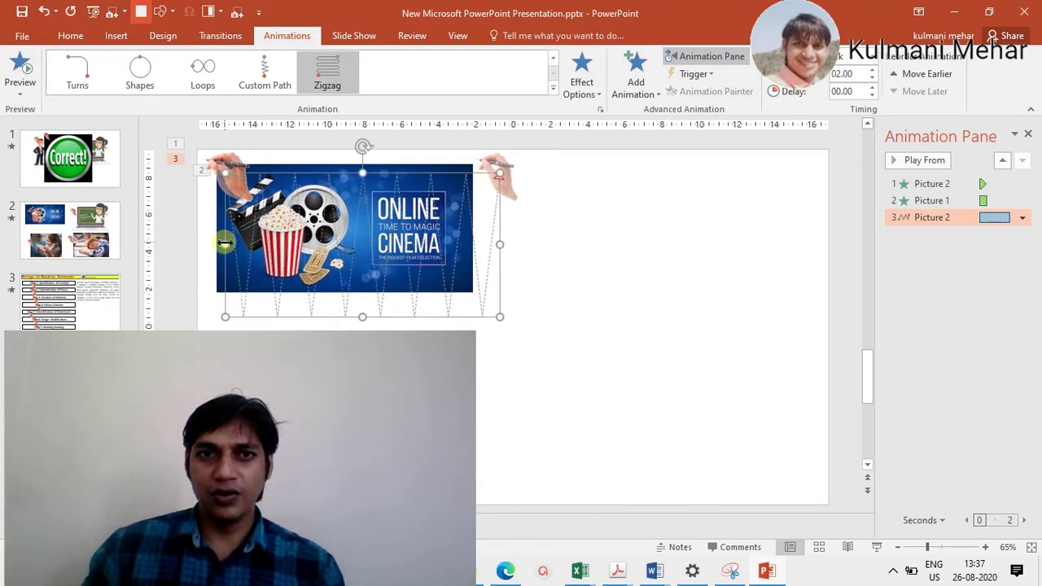
click(662, 263)
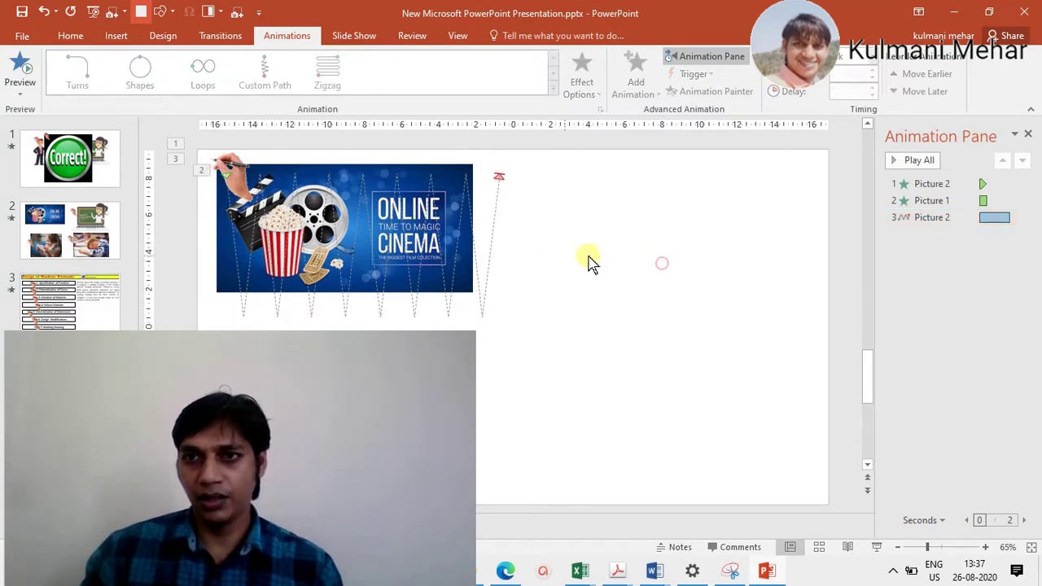
Preview all three animations and inspect the wipe animation's options.
click(931, 217)
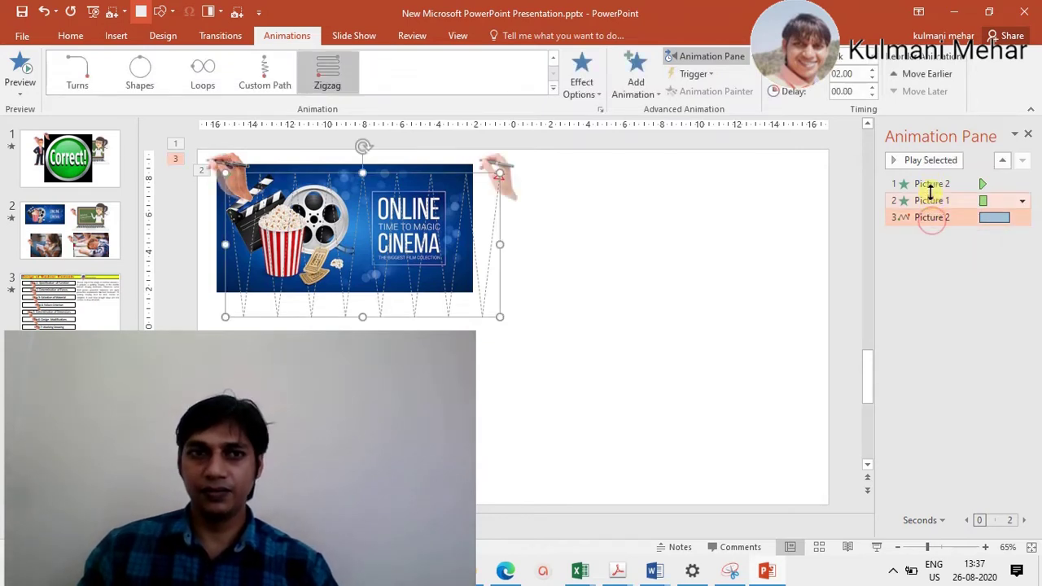
shift+click(930, 186)
click(929, 159)
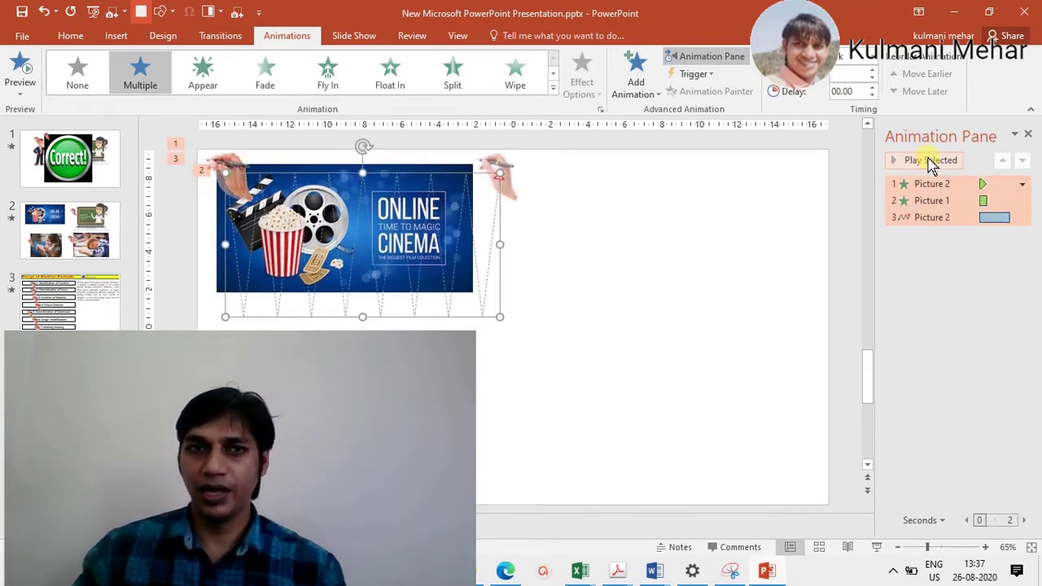
click(888, 299)
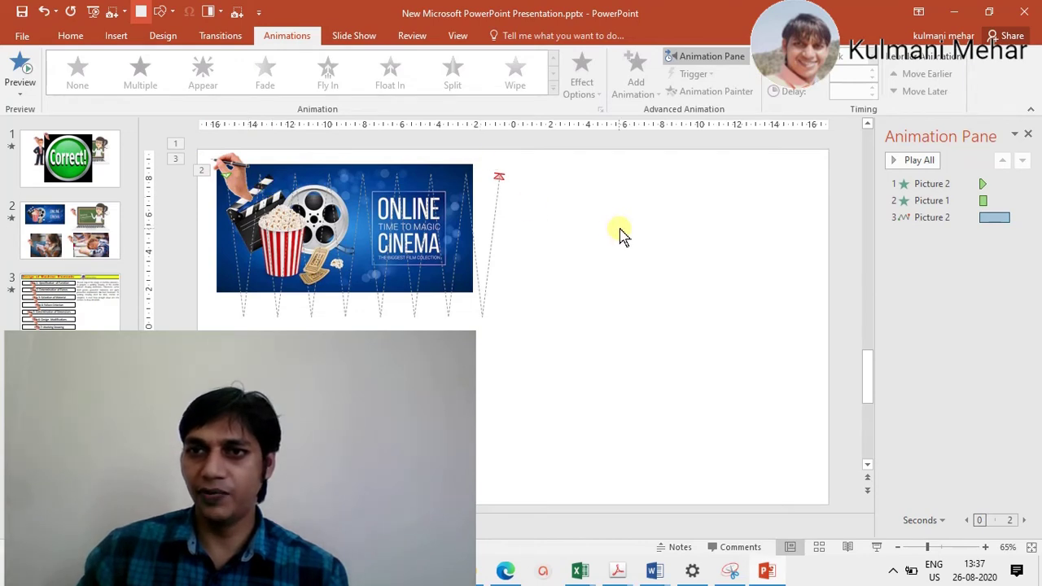
click(957, 201)
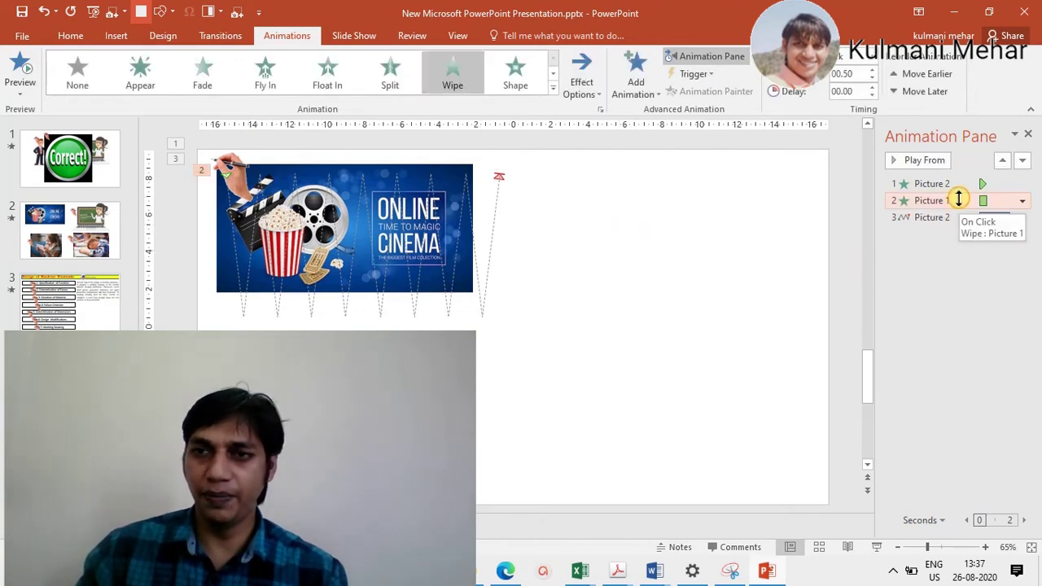
click(934, 184)
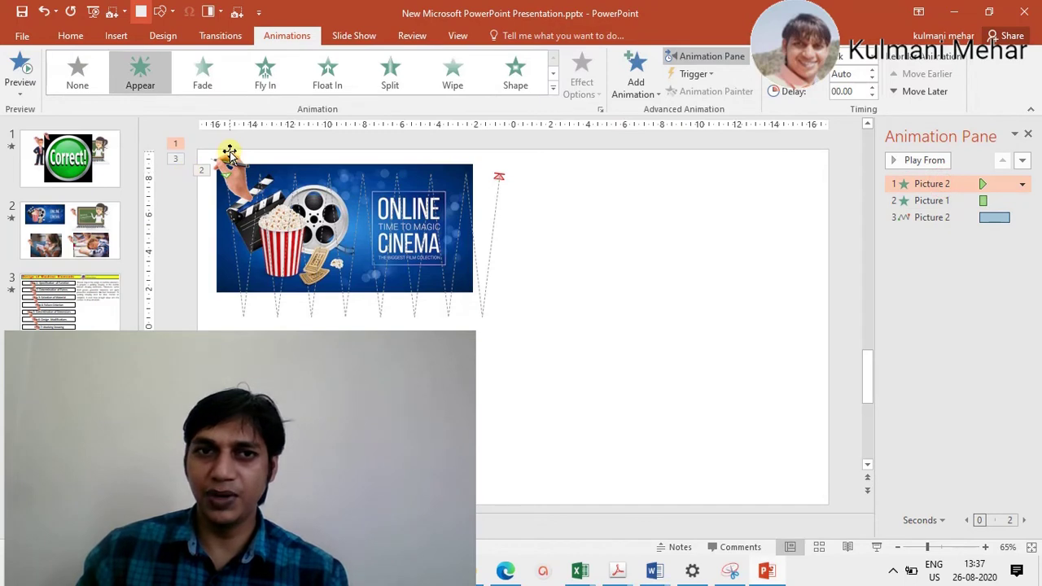
click(938, 202)
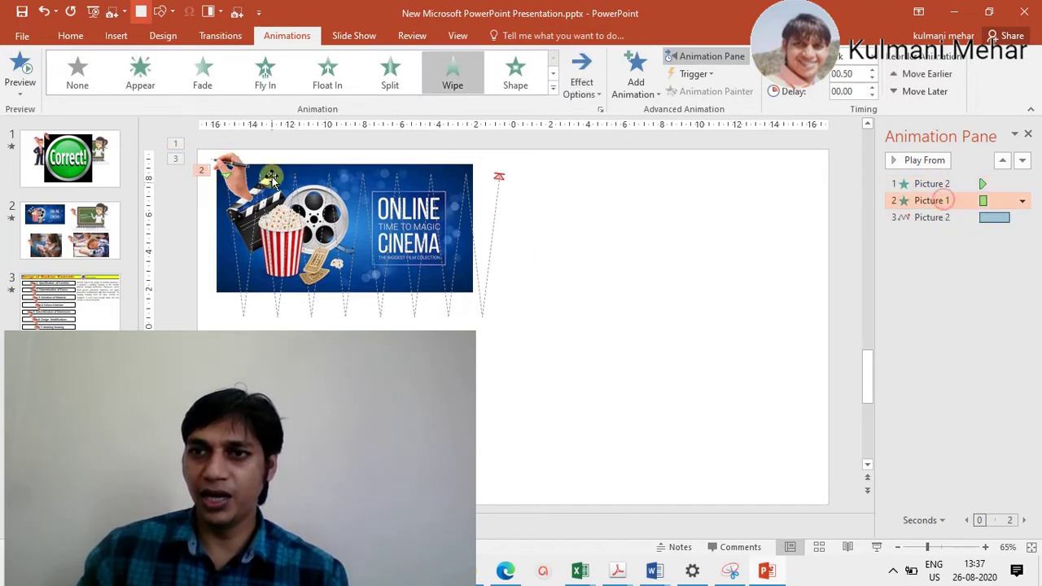
click(1022, 200)
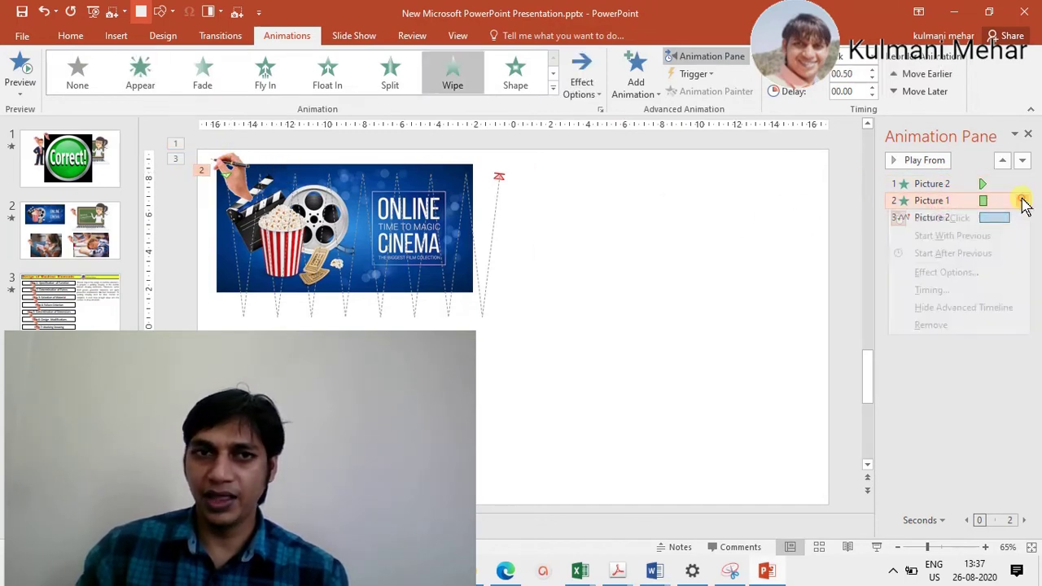
click(803, 271)
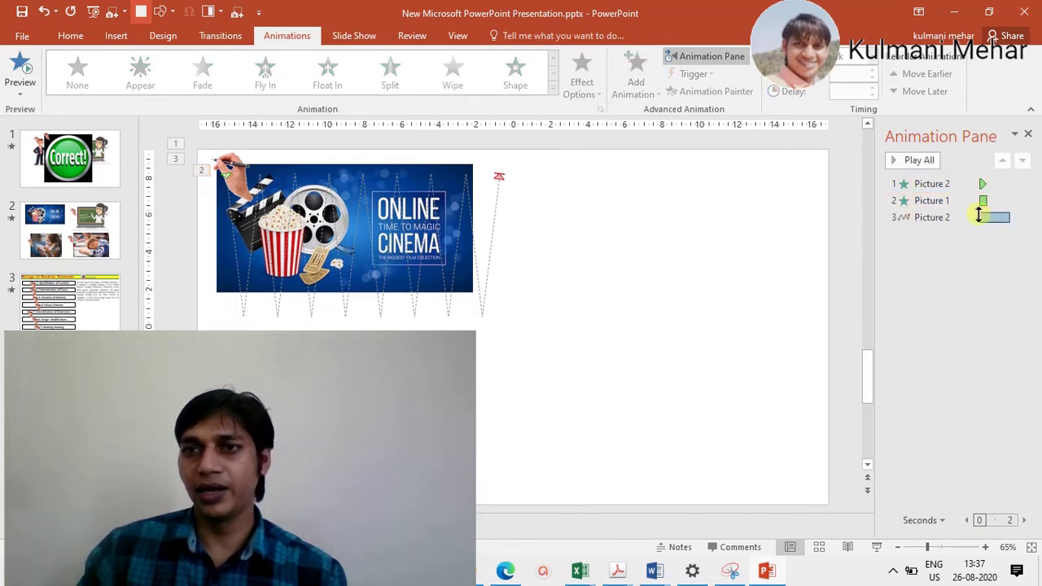
Set the hand's zigzag animation to start With Previous and preview the result.
click(993, 218)
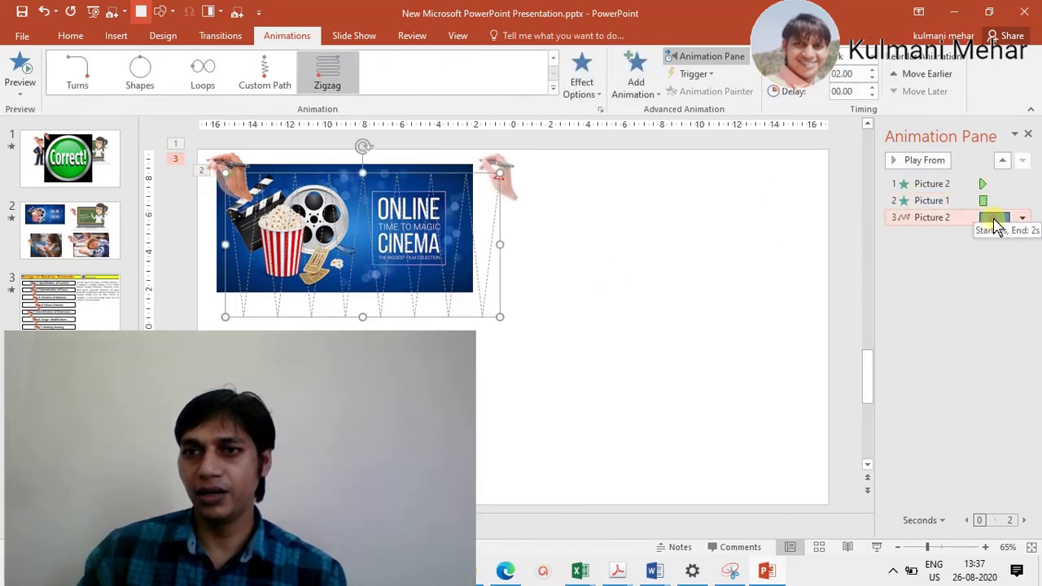
click(1022, 217)
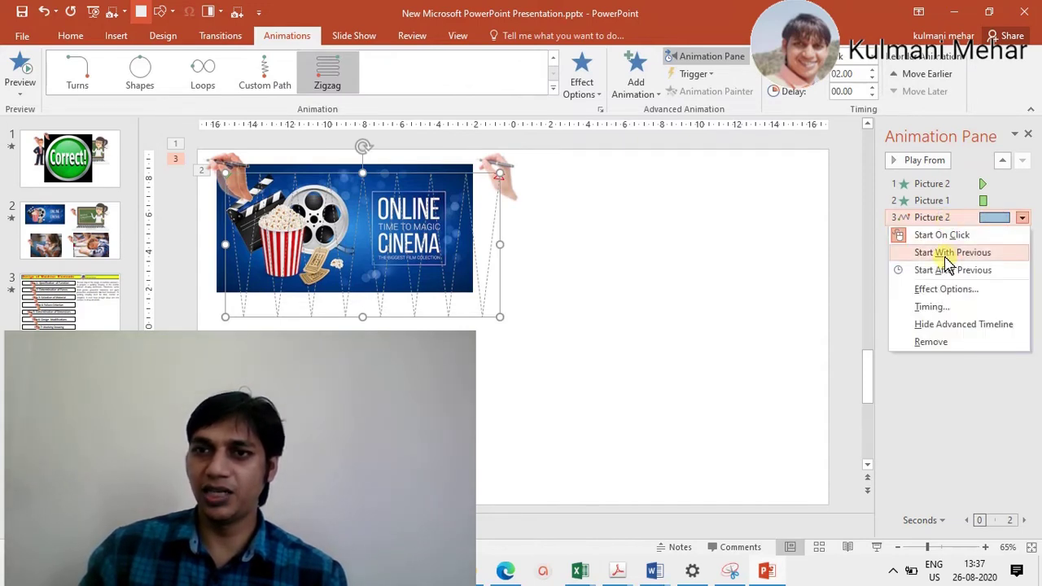
click(947, 257)
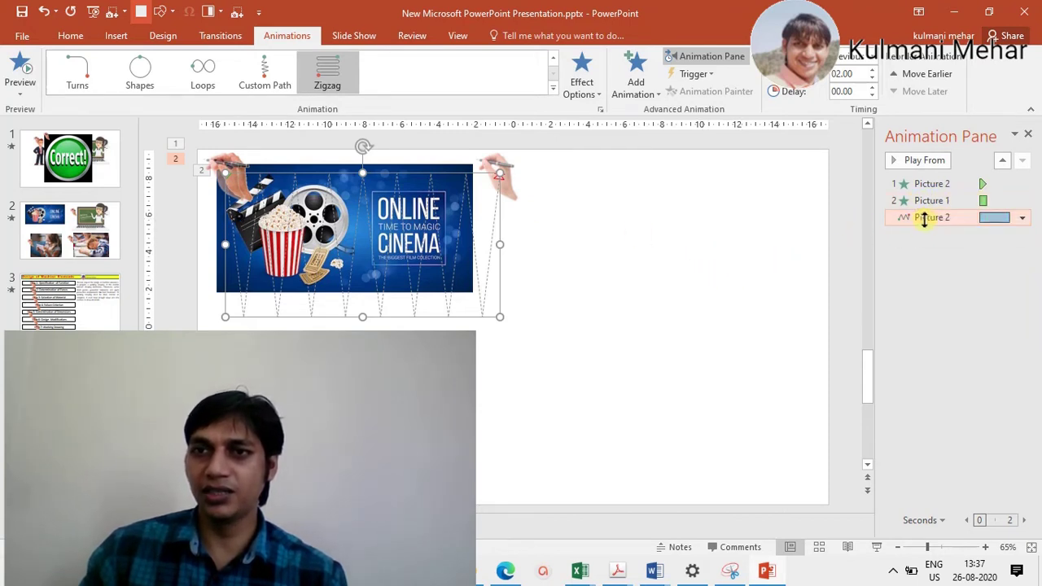
shift+click(924, 184)
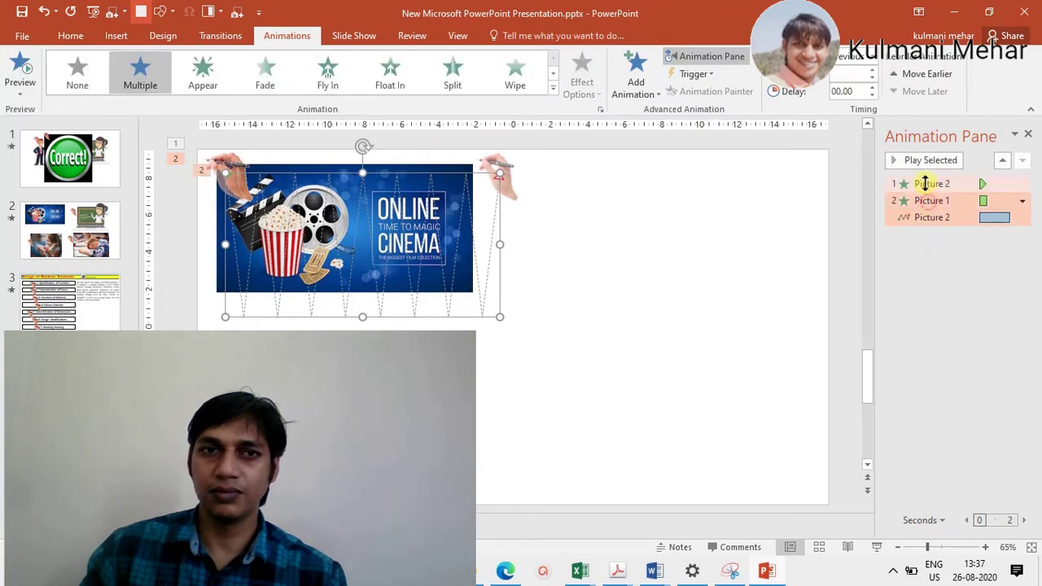
click(925, 160)
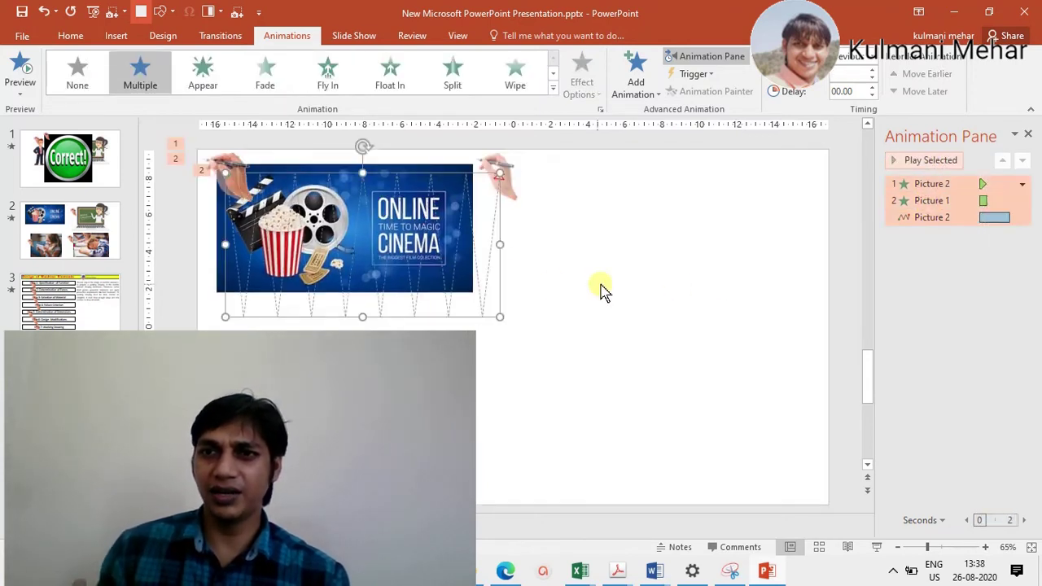
click(566, 280)
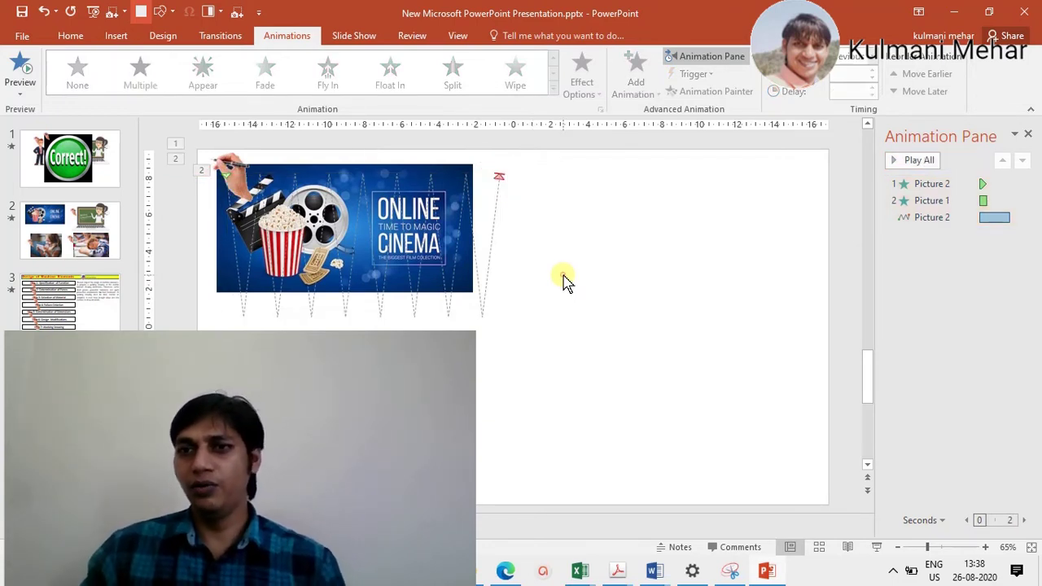
Preview the banner's wipe and the hand's zigzag playing together.
click(924, 216)
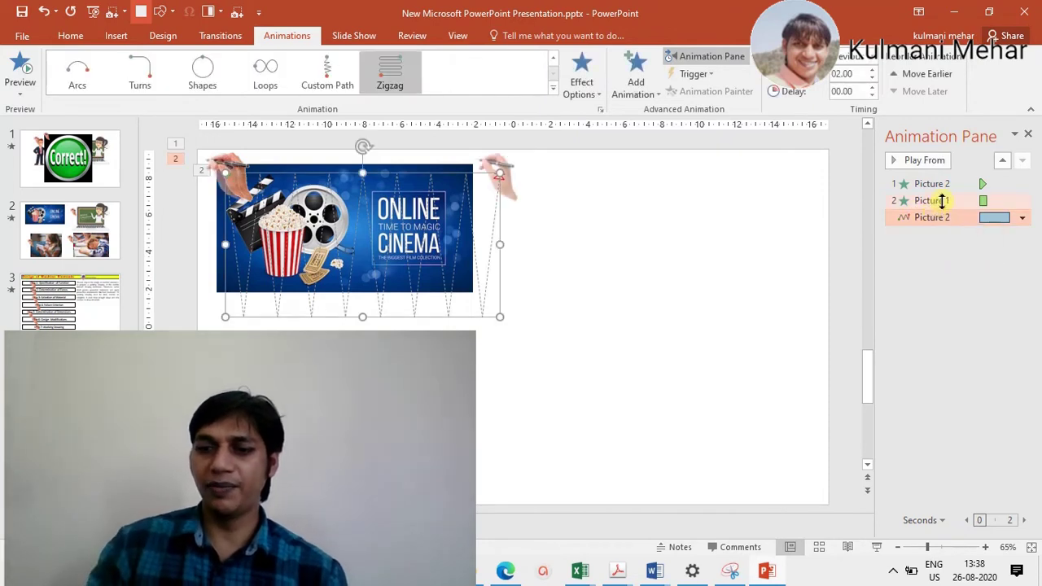
ctrl+click(937, 200)
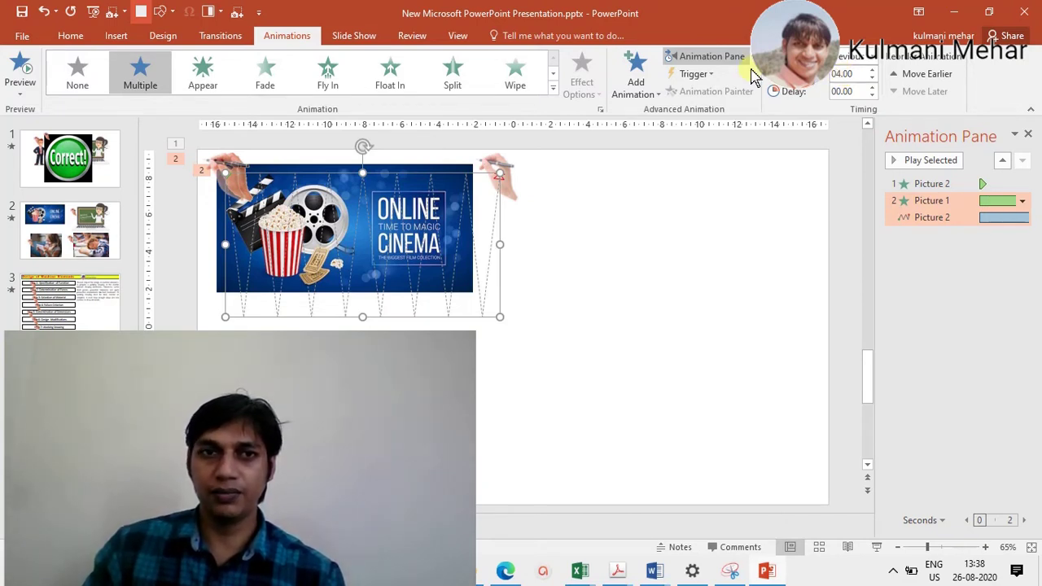
click(931, 162)
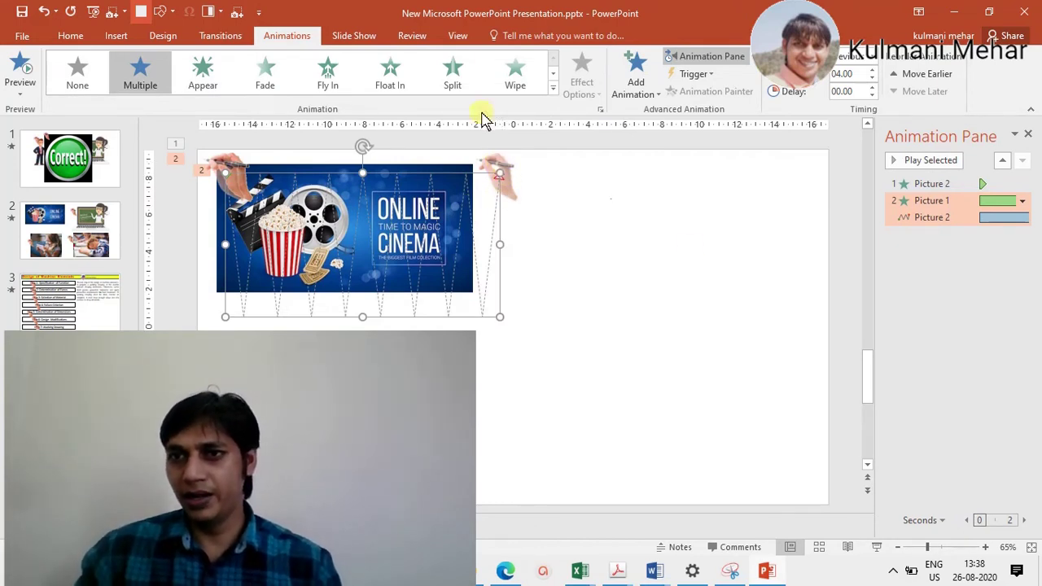
click(782, 269)
click(932, 222)
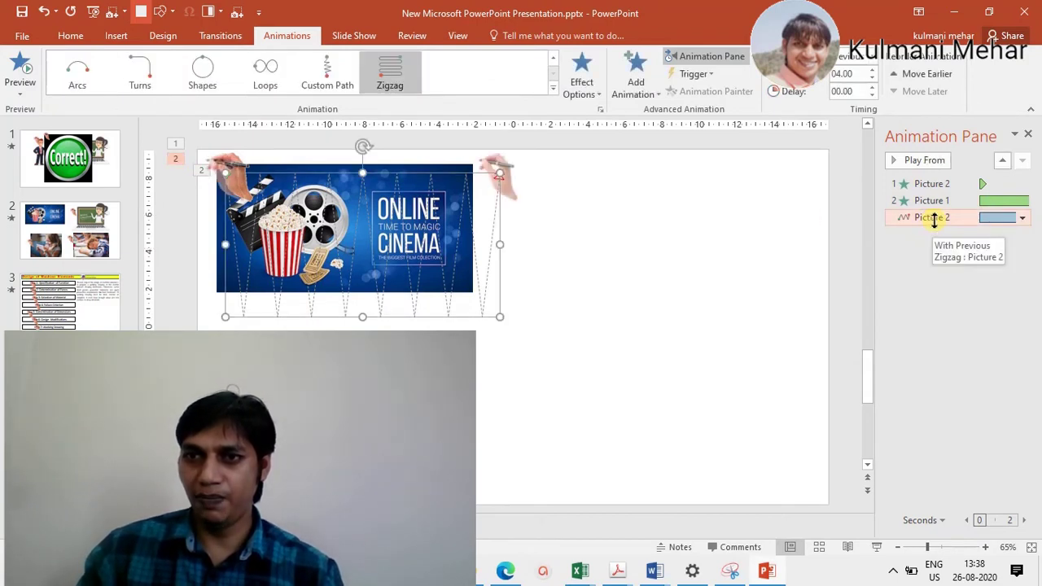
Set the zigzag's smooth start and smooth end to 0 sec and Hide After Animation.
right_click(934, 218)
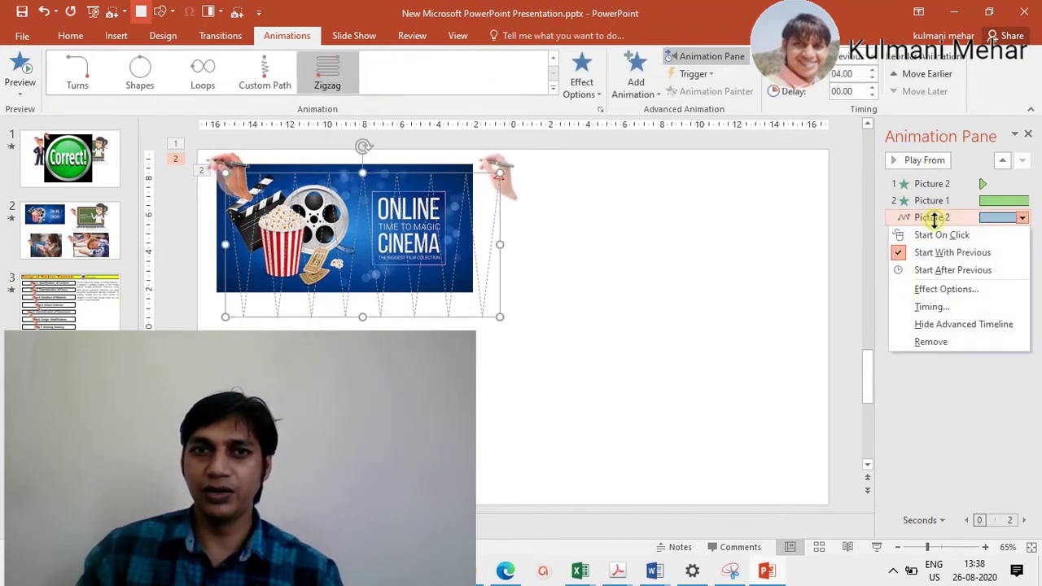
click(940, 291)
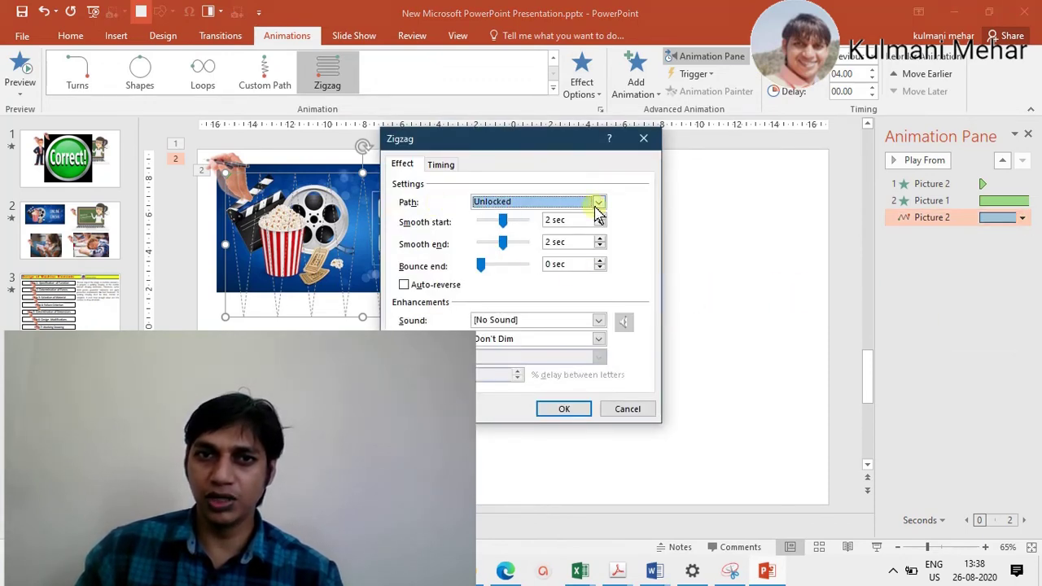
drag(503, 224, 473, 244)
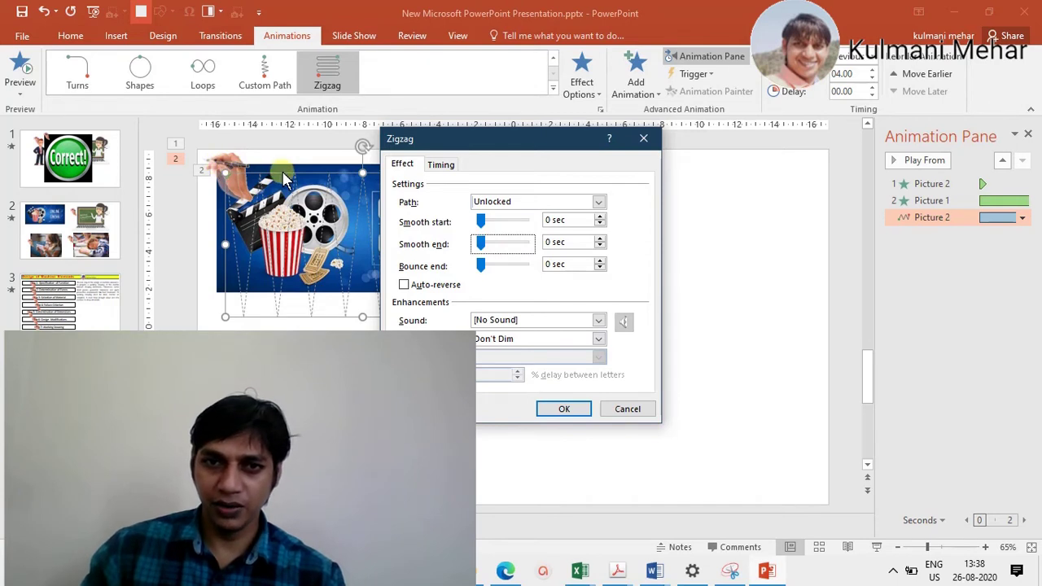
click(498, 339)
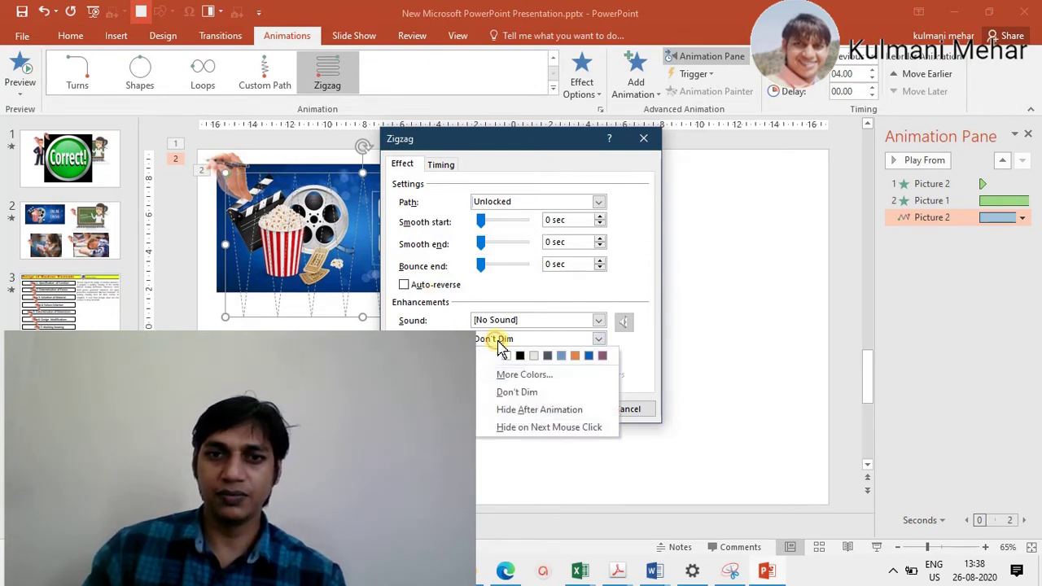
click(528, 409)
click(561, 408)
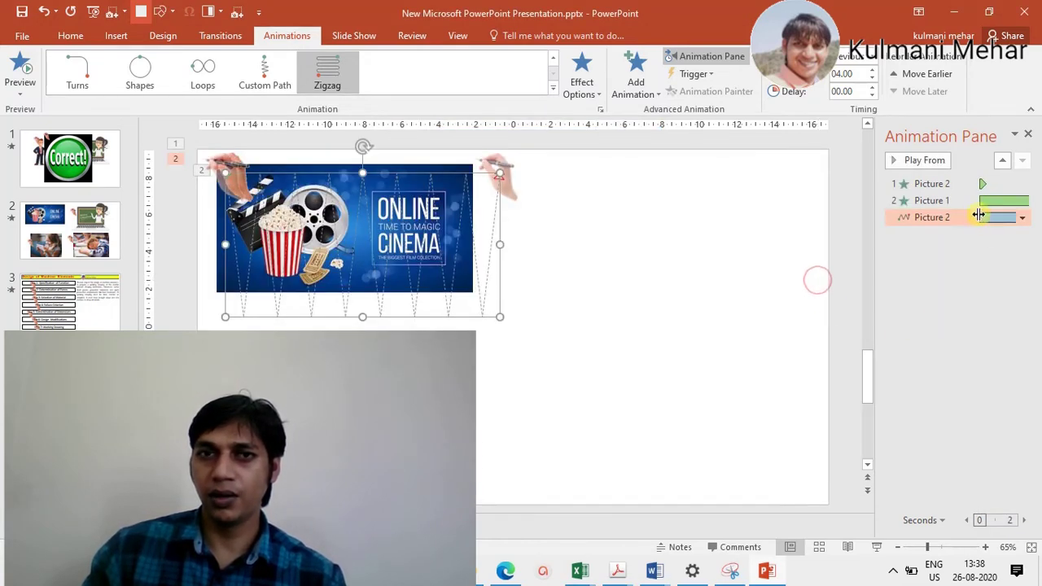
shift+click(942, 183)
click(938, 161)
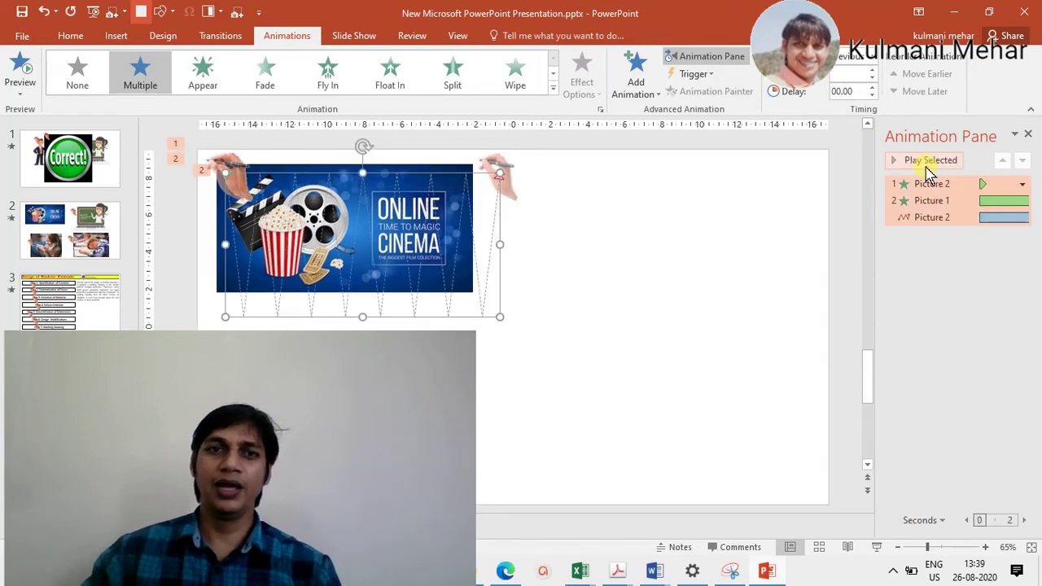
click(539, 371)
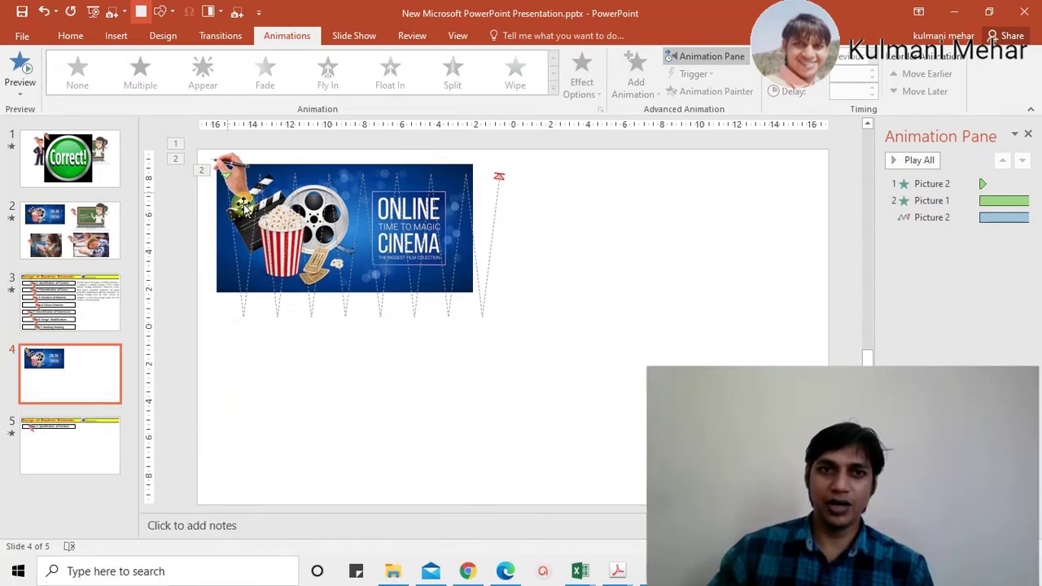
Insert Picture4.jpg, the girl with a phone, and place it below the cinema banner.
click(433, 405)
click(495, 410)
click(586, 405)
click(113, 35)
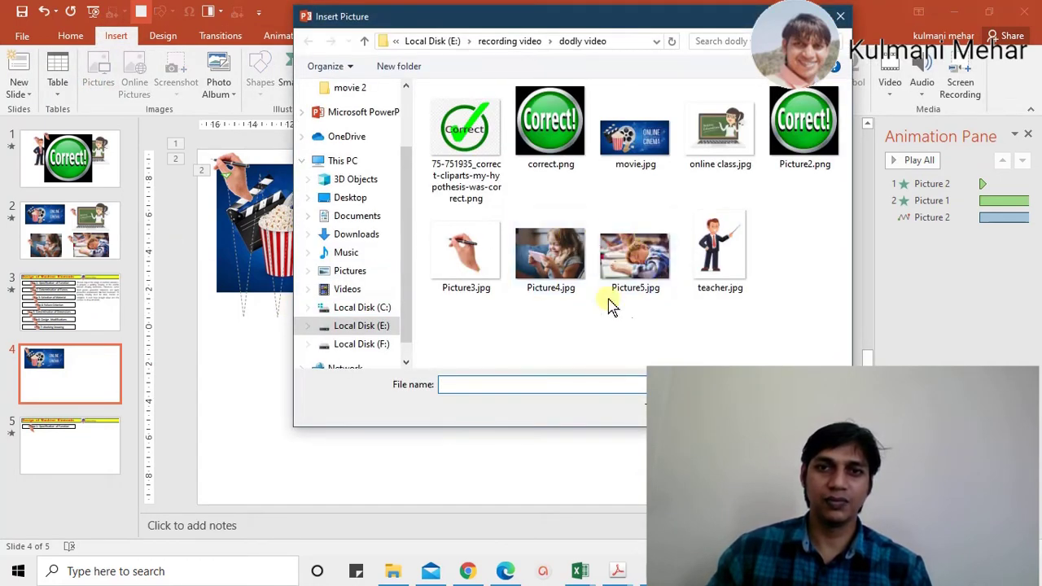
double_click(547, 272)
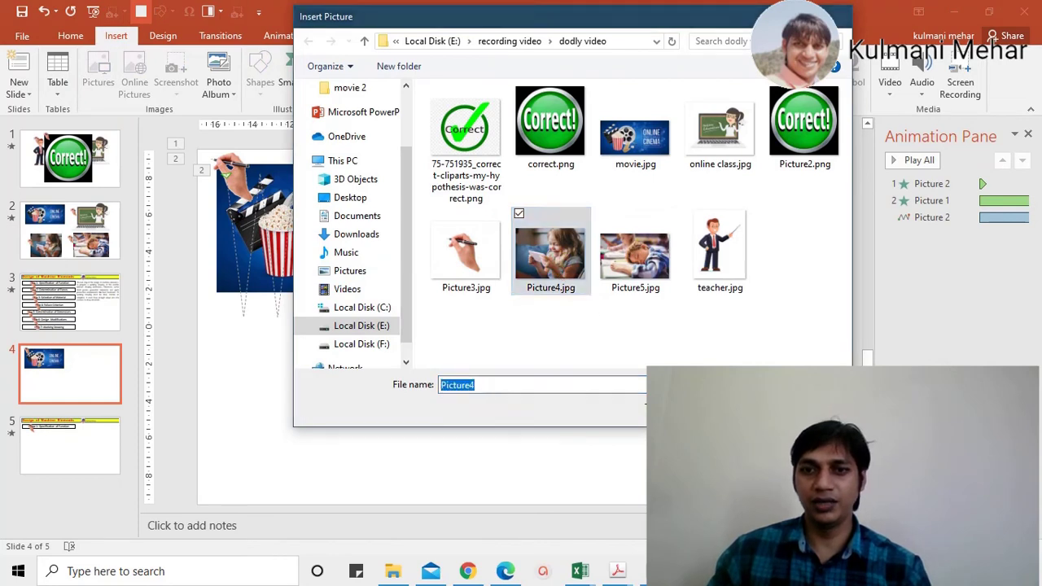
drag(507, 337, 325, 417)
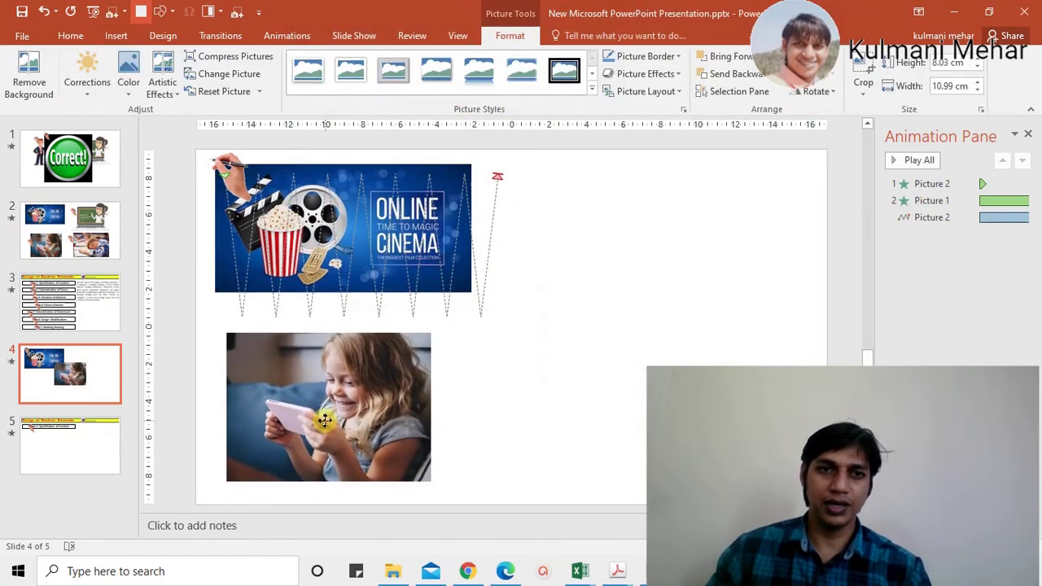
click(559, 353)
click(231, 167)
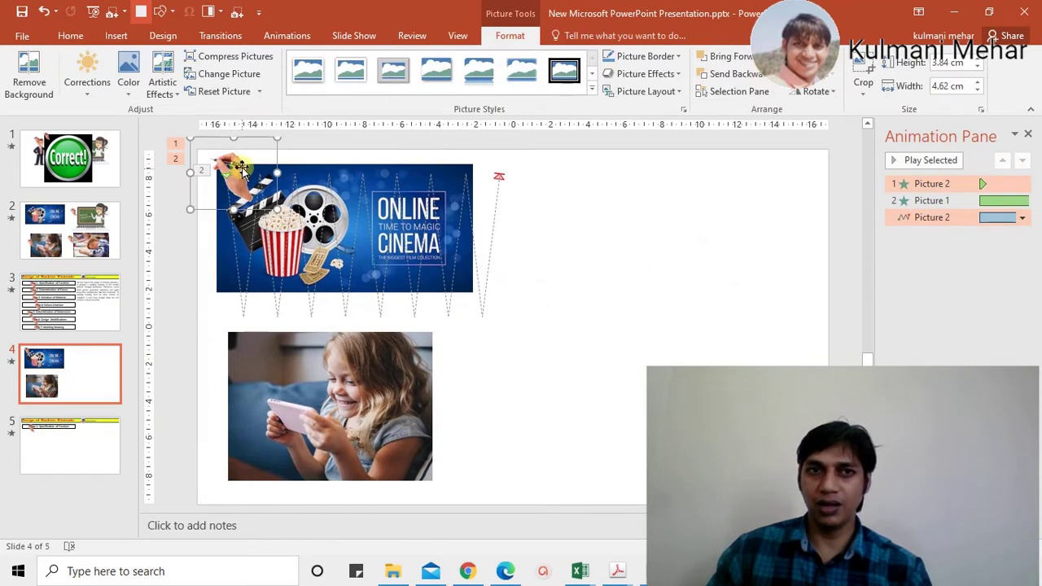
Paste a copy of the hand with its animations and nudge it down over the girl photo.
drag(904, 190, 949, 204)
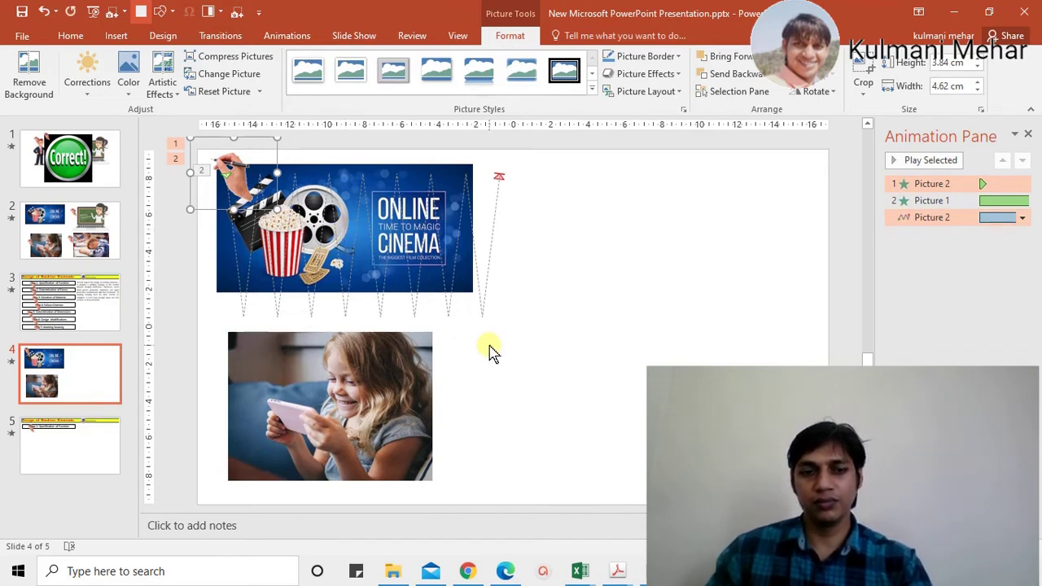
key(ctrl+v)
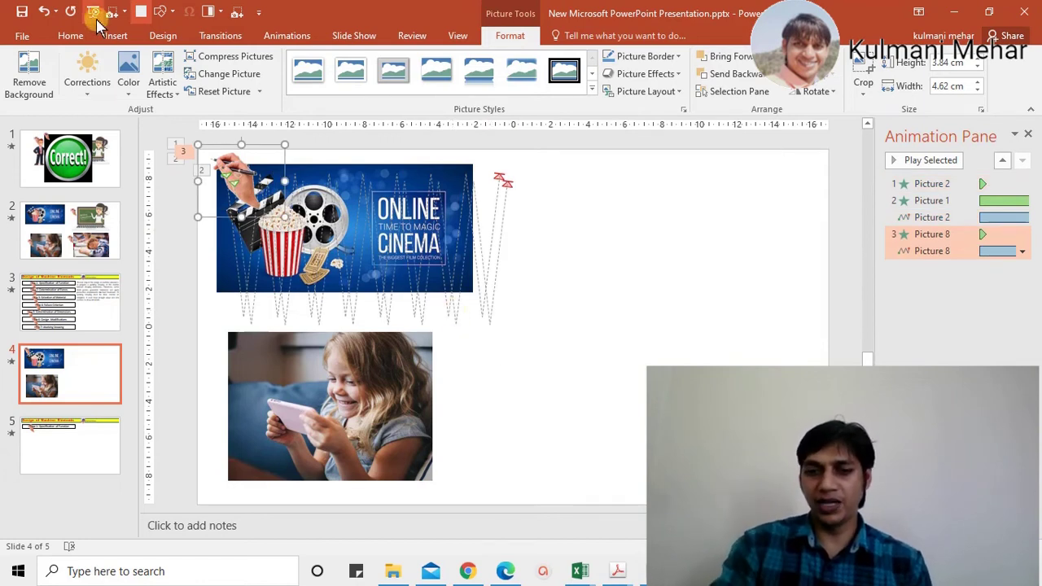
key(Down)
key(Down)
key(Down)
key(Down)
key(Down)
key(Down)
key(Down)
key(Down)
key(Down)
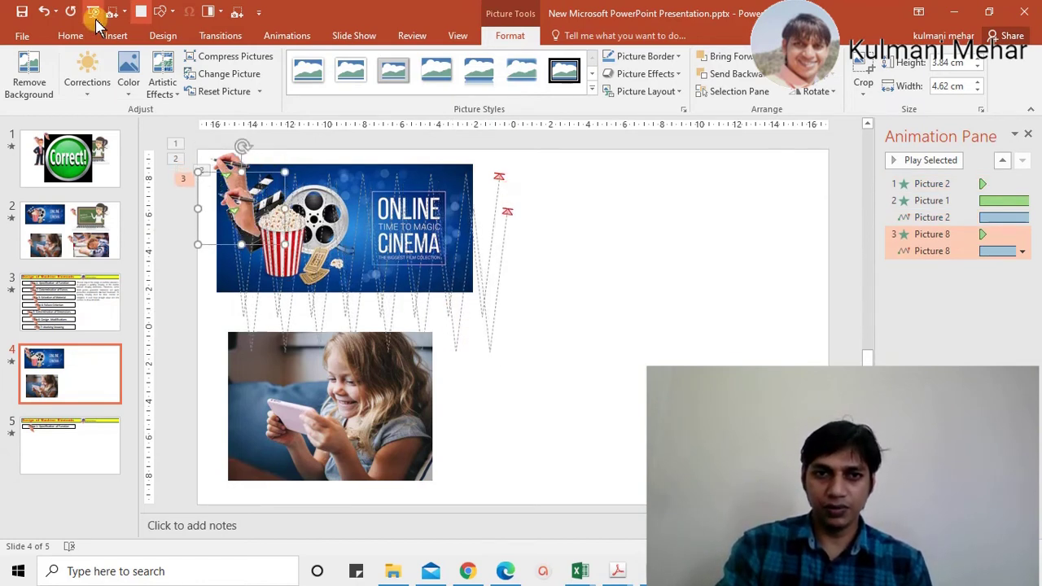
key(Down)
key(Down)
key(Down)
key(Down)
key(Down)
key(Down)
key(Down)
key(Down)
key(Down)
key(Down)
key(Down)
key(Down)
key(Down)
key(Down)
key(Down)
key(Down)
key(Down)
key(Down)
key(Down)
key(Down)
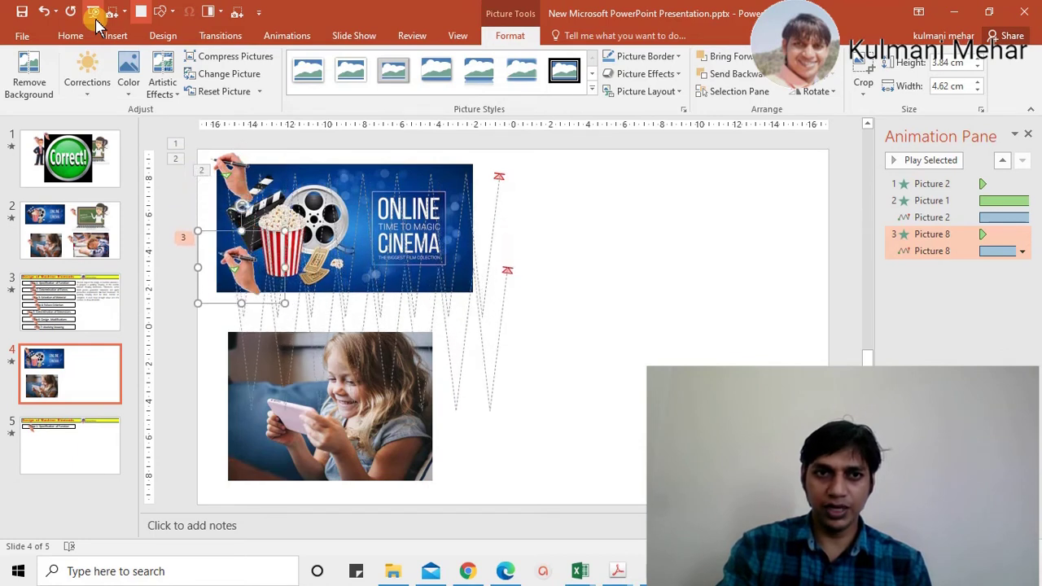
key(Down)
key(Down)
key(Down)
key(Down)
key(Down)
key(Down)
key(Down)
key(Down)
key(Down)
key(Down)
key(Down)
key(Down)
key(Down)
key(Down)
key(Down)
key(Down)
key(Down)
key(Down)
key(Down)
key(Down)
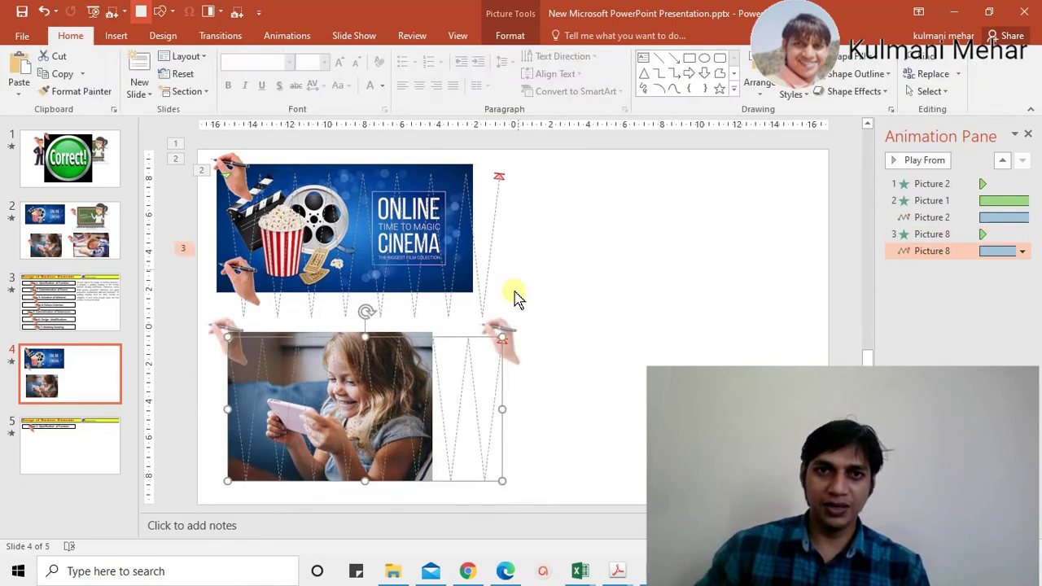
Narrow the second hand's zigzag path to the photo's width and stretch it from the photo's top to just below it.
drag(505, 410, 480, 404)
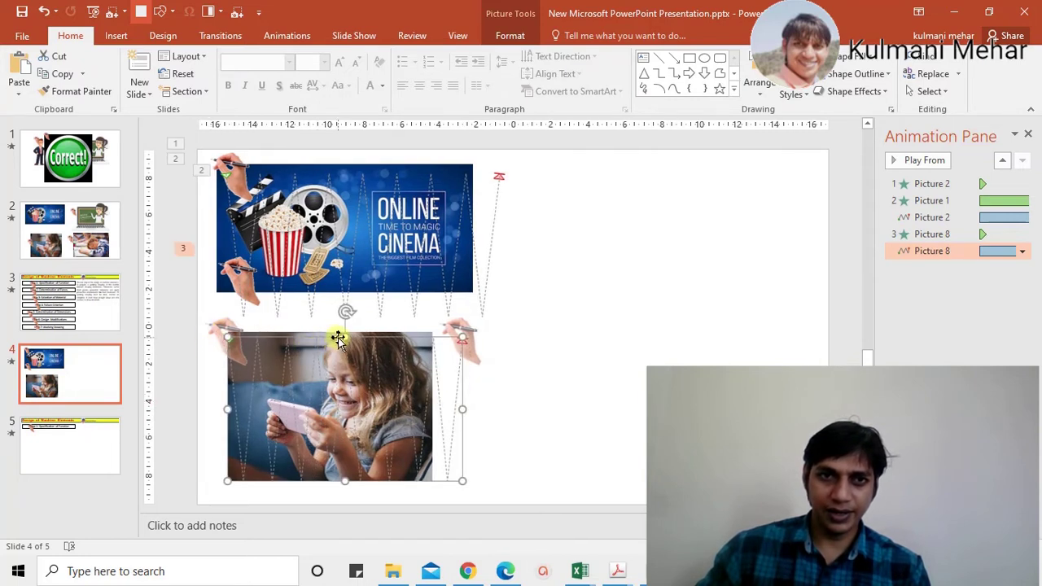
drag(343, 336, 342, 319)
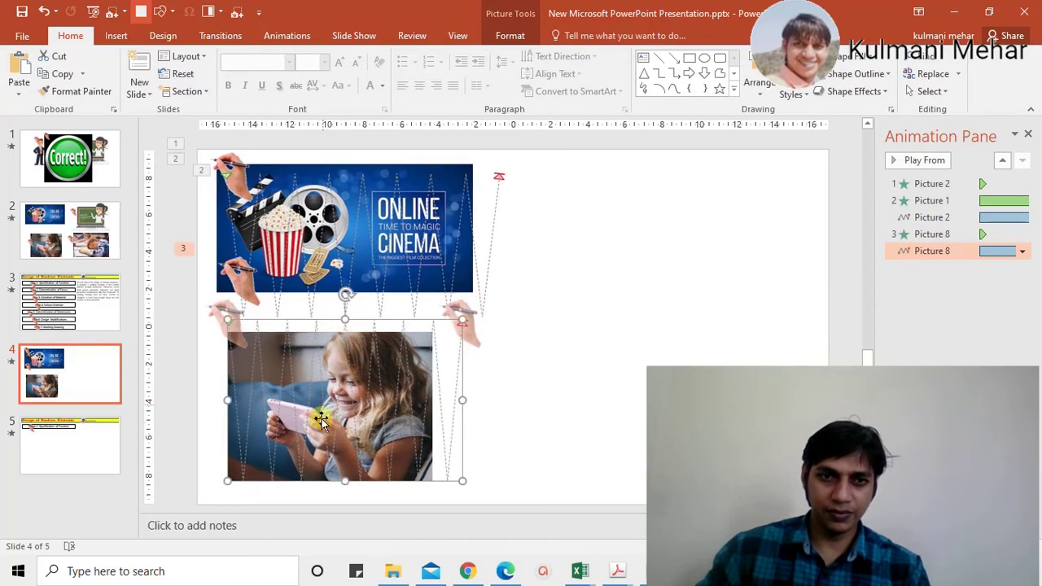
drag(343, 481, 342, 487)
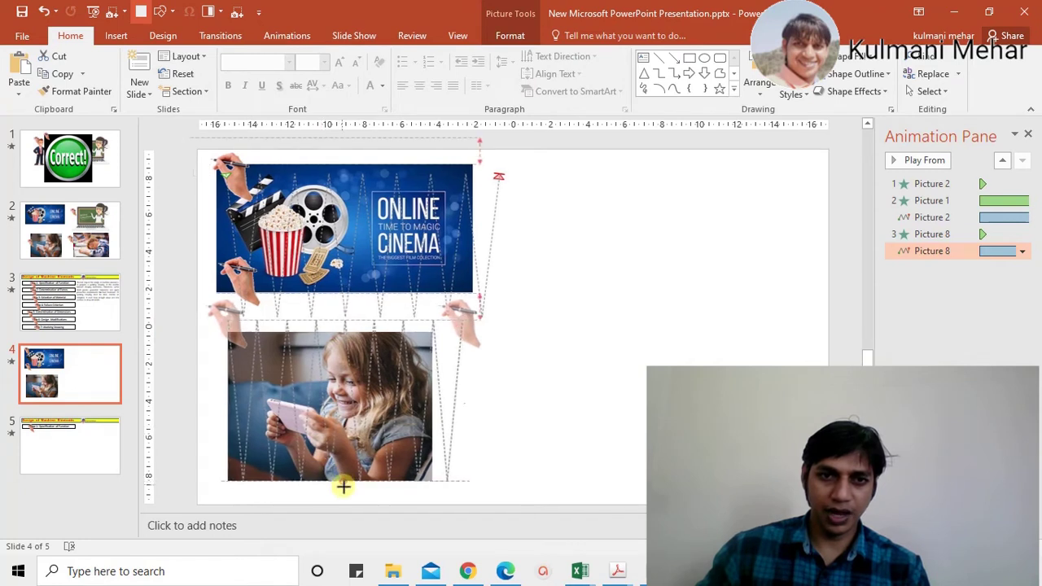
Select the girl photo, check the hand's entrance animation, and bring up the photo's formatting options.
click(533, 417)
click(393, 369)
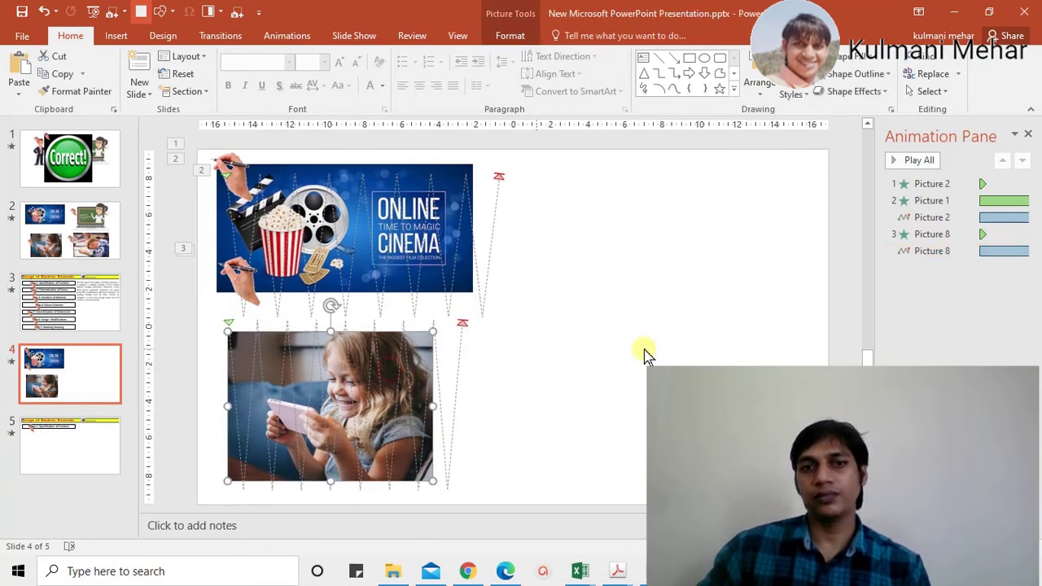
click(944, 233)
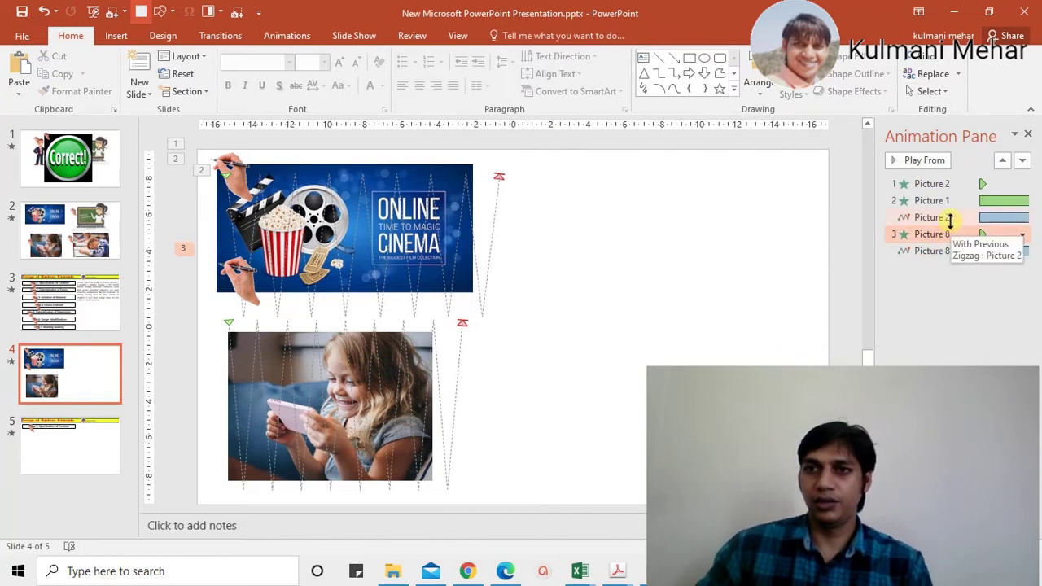
click(229, 388)
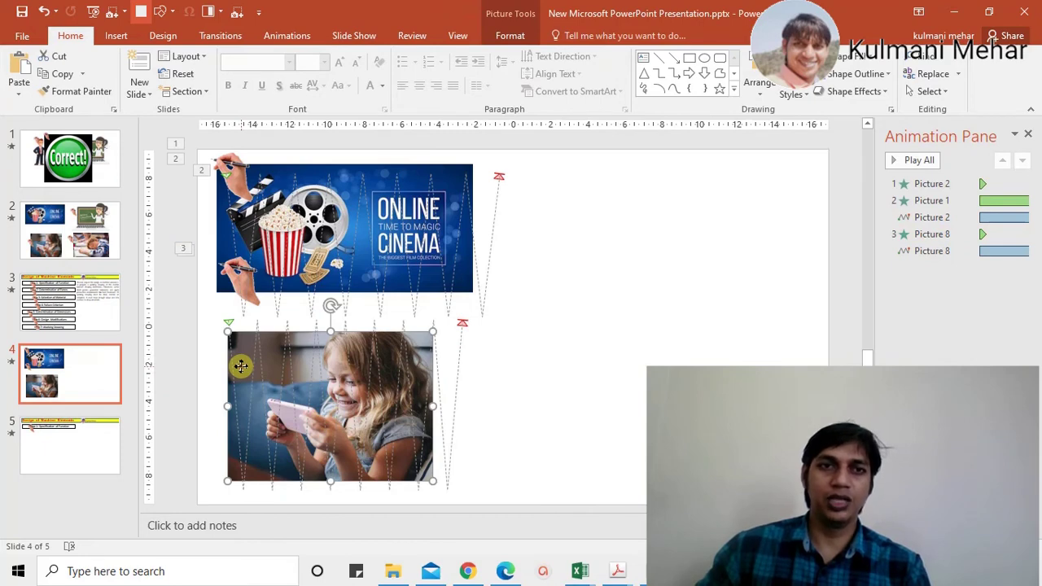
double_click(240, 366)
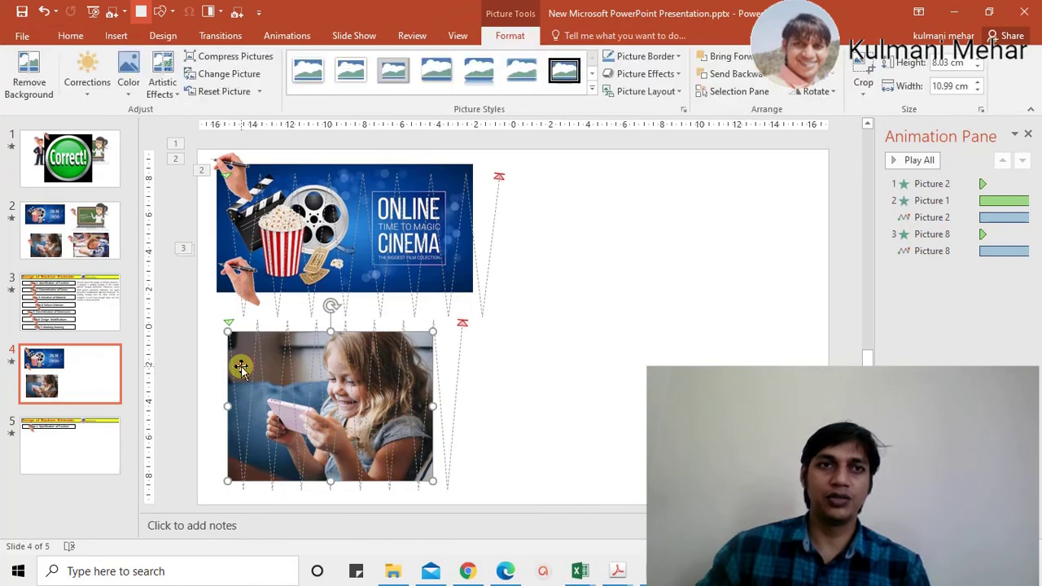
Give the girl photo a Wipe entrance From Left and move it ahead of the hand's zigzag in the pane.
click(284, 42)
click(453, 78)
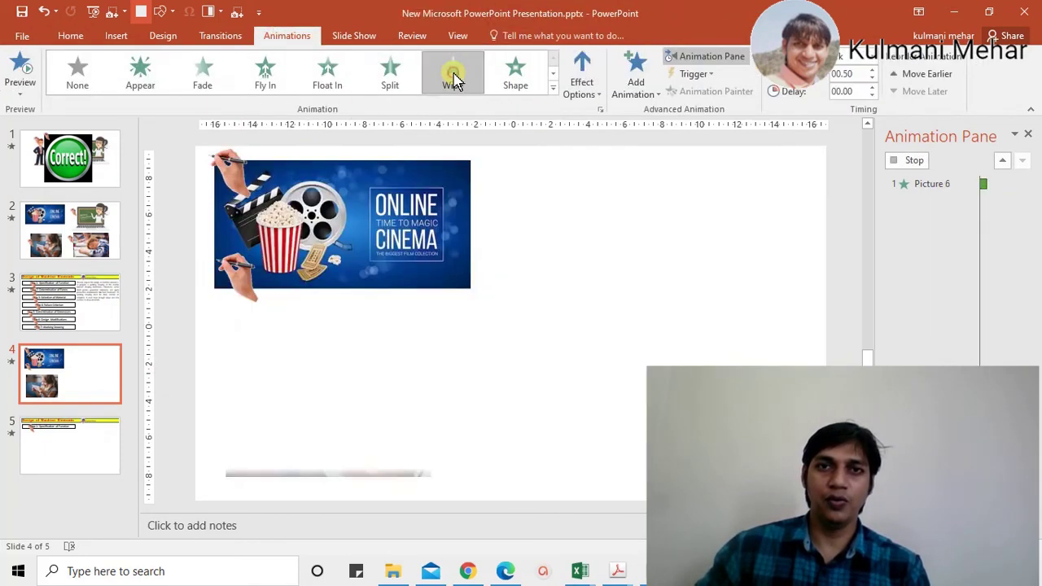
click(578, 79)
click(600, 172)
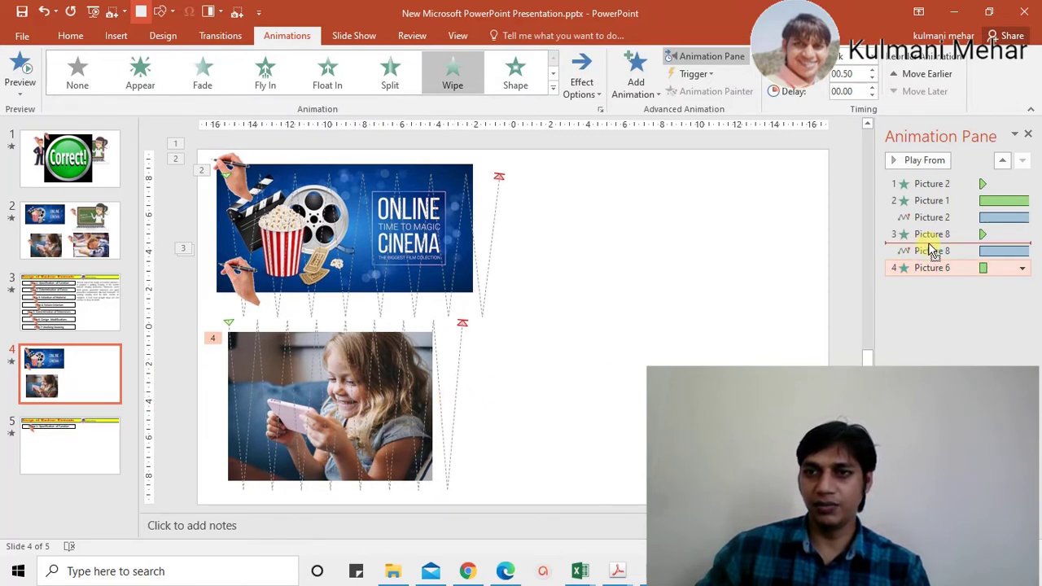
drag(932, 251, 931, 251)
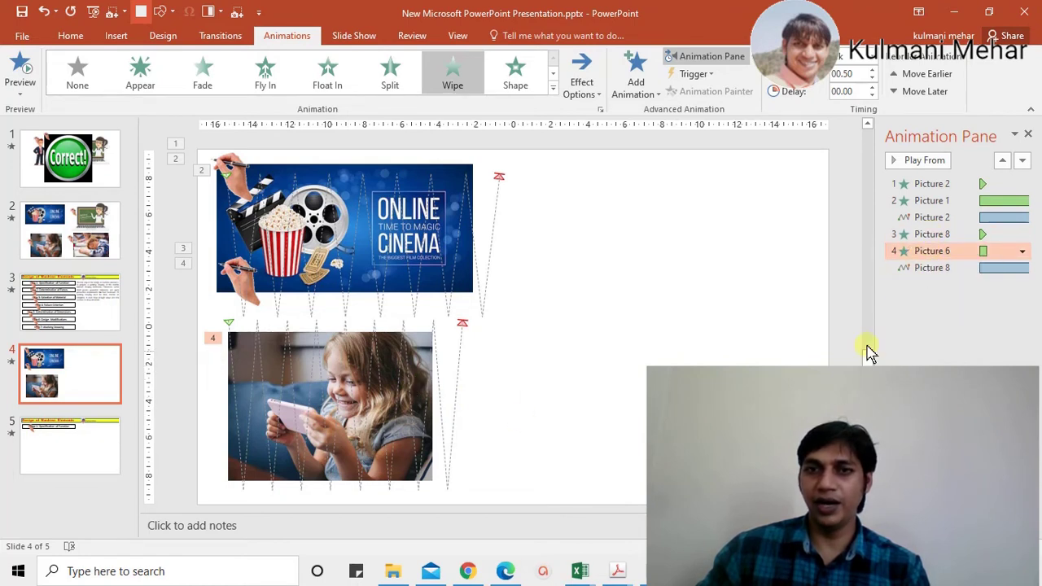
Select the zigzag path, girl photo wipe and hand entrance together and preview them.
click(919, 358)
click(907, 268)
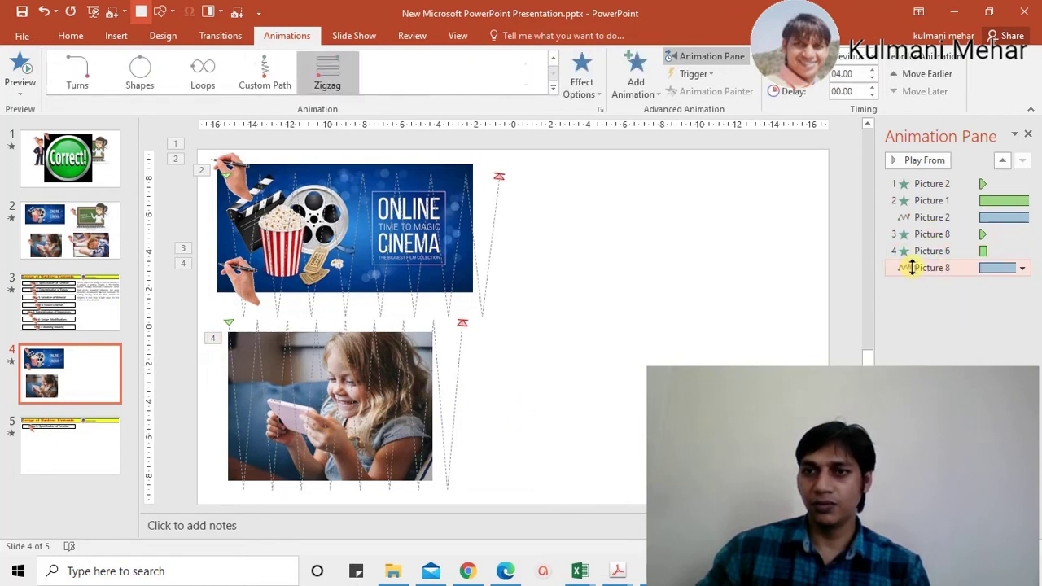
shift+click(920, 250)
shift+click(926, 234)
click(925, 161)
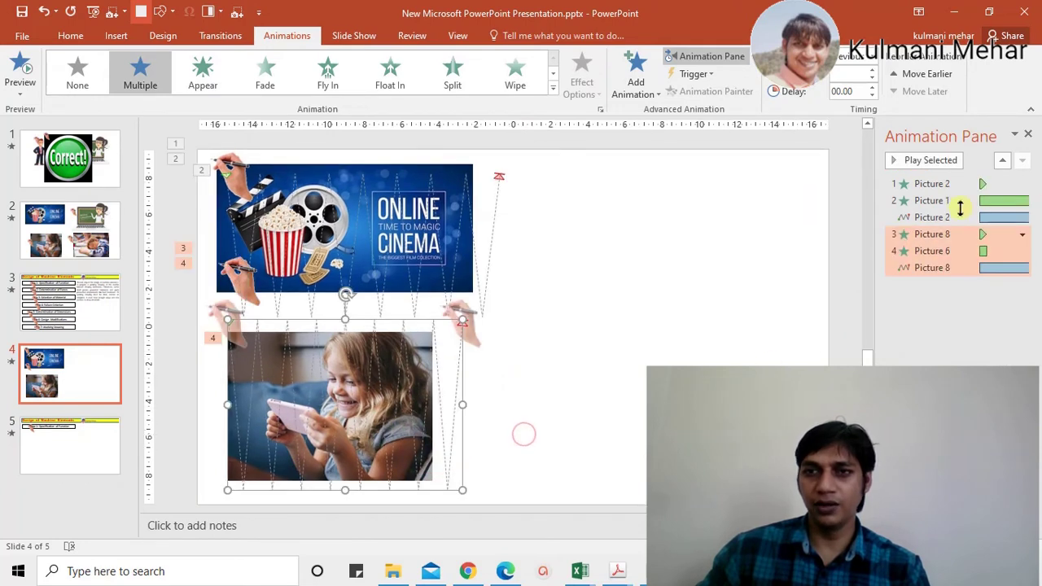
Set the second hand's zigzag path to Start With Previous.
click(959, 271)
right_click(957, 269)
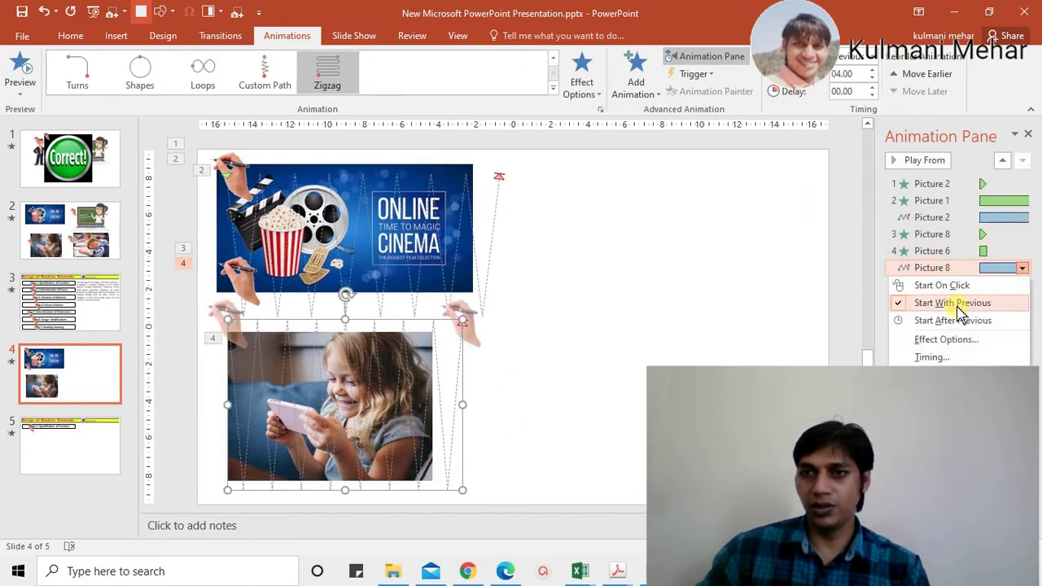
click(961, 308)
click(982, 234)
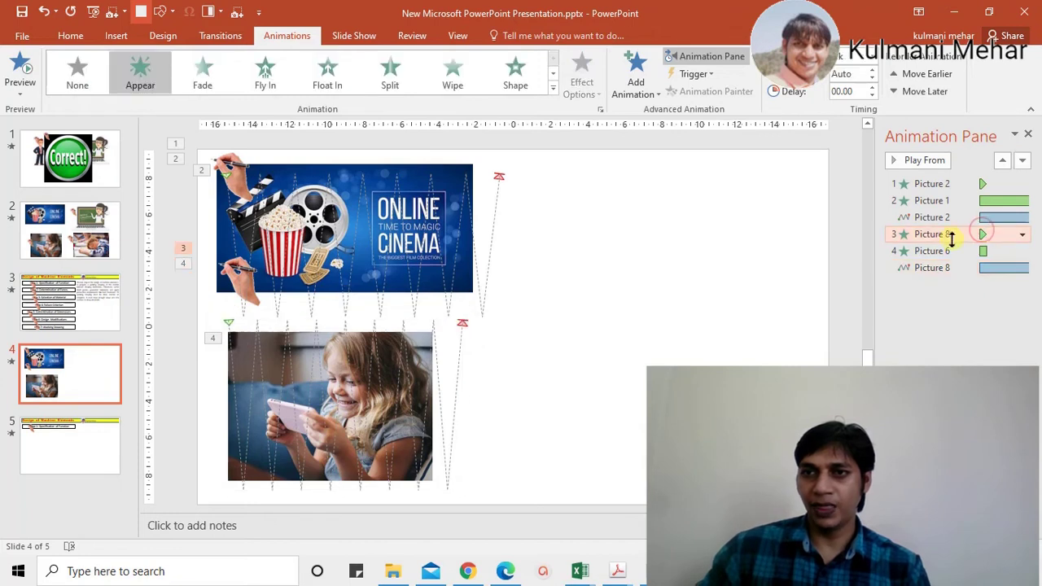
right_click(950, 234)
click(778, 286)
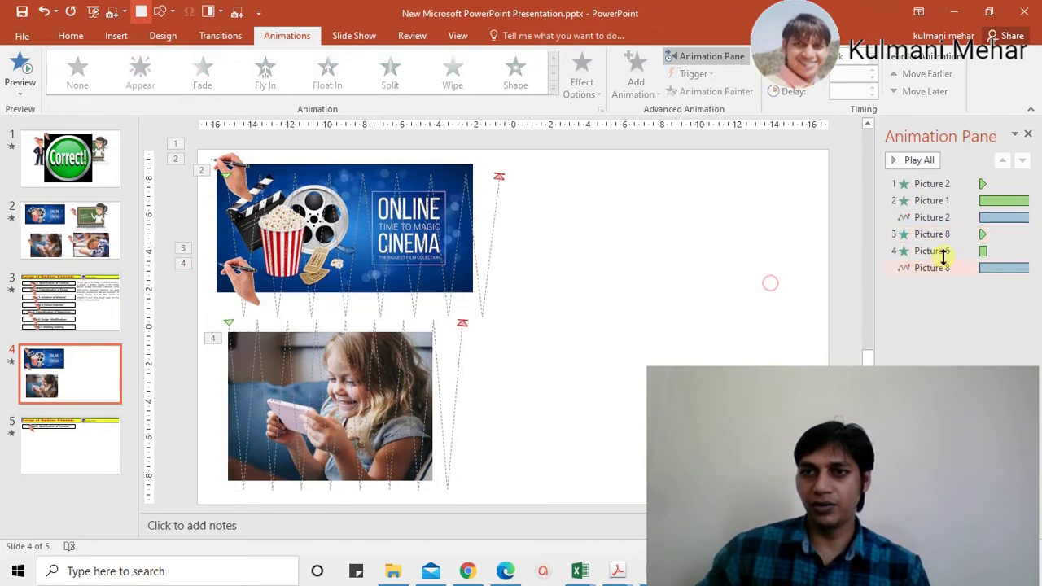
Multi-select the girl photo's wipe, the zigzag path and the hand's entrance in the Animation Pane.
click(947, 254)
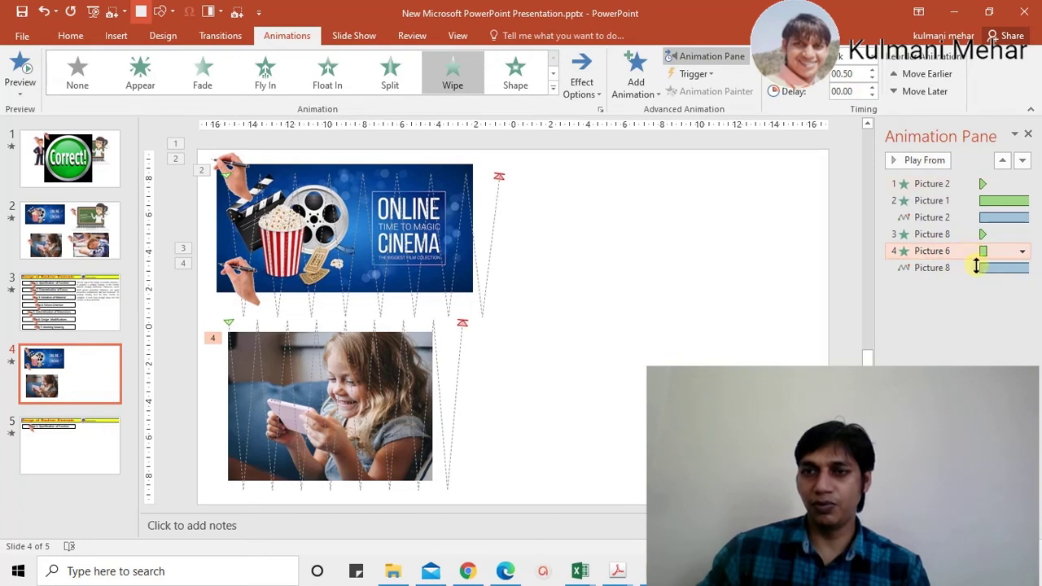
click(989, 270)
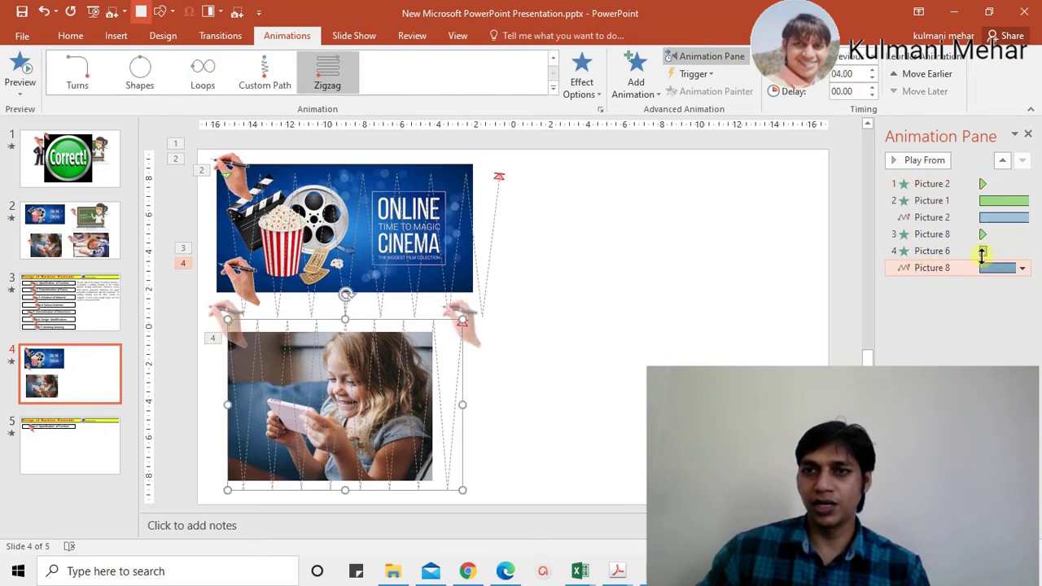
click(982, 254)
ctrl+click(948, 269)
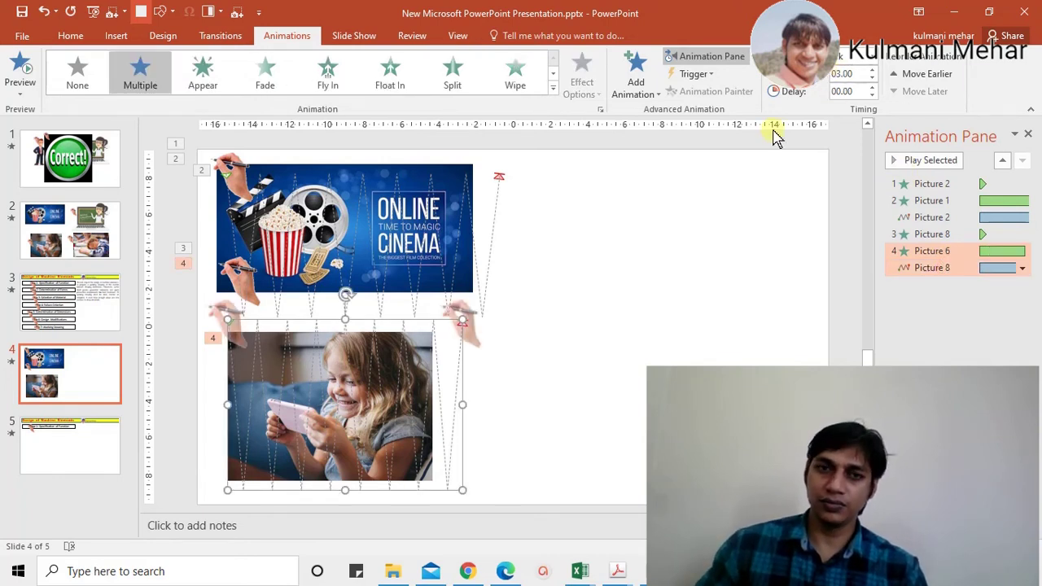
click(645, 325)
click(933, 268)
ctrl+click(935, 251)
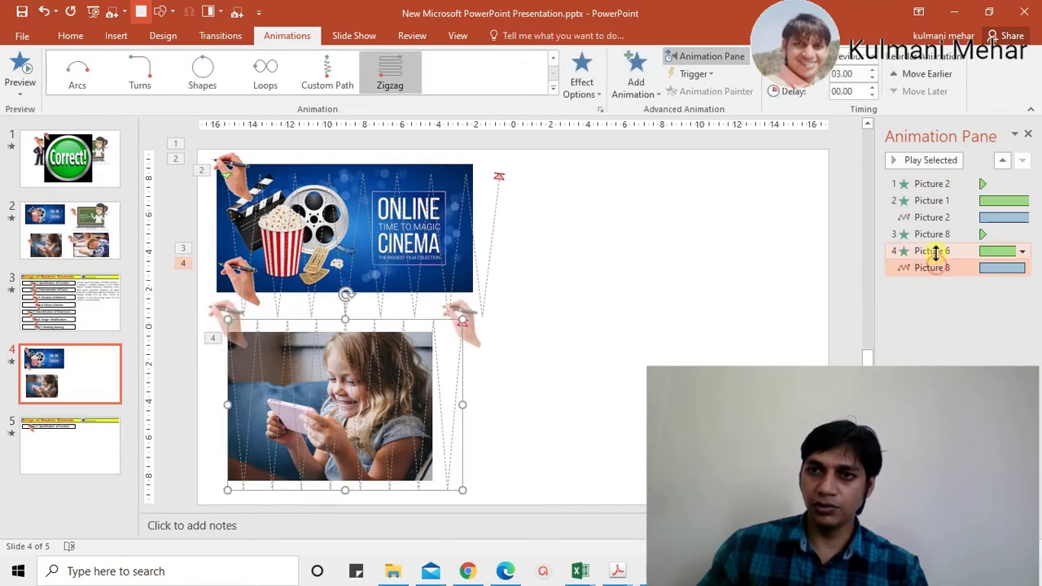